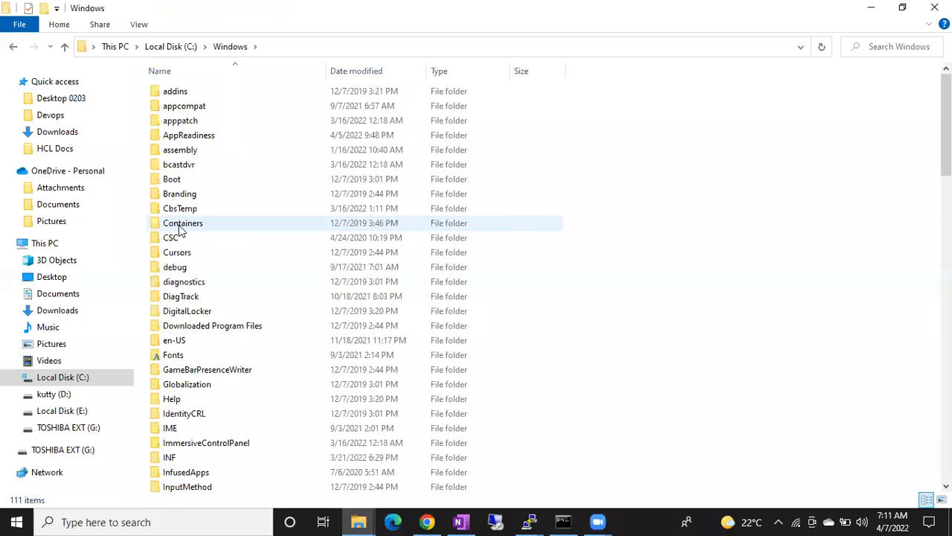
Open the folder c:\windows\installer with the Windows Run command.
scroll(182, 283, down, 2)
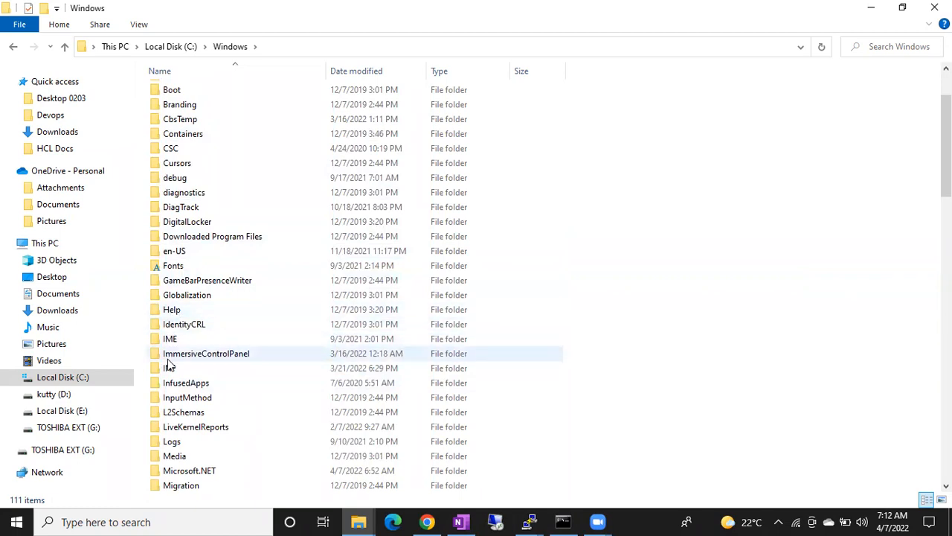
key(super+r)
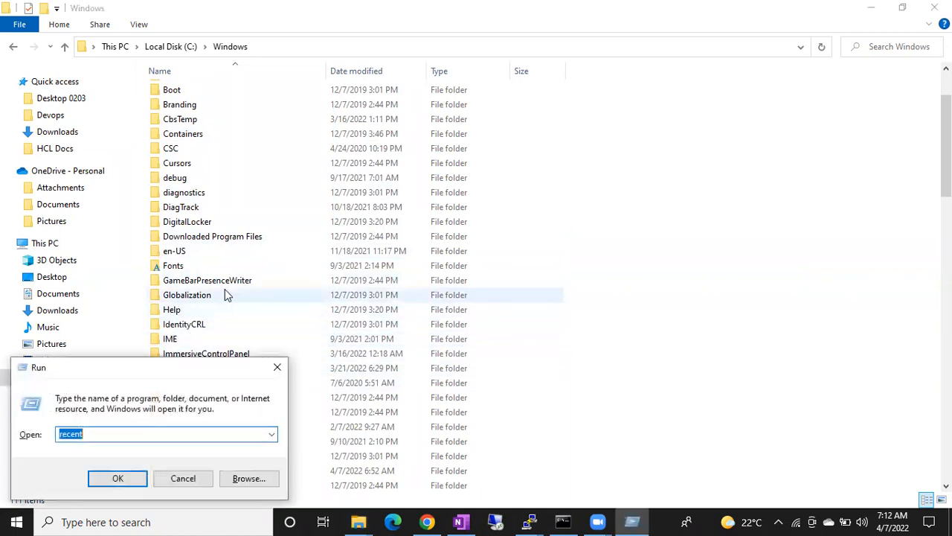
text(C:)
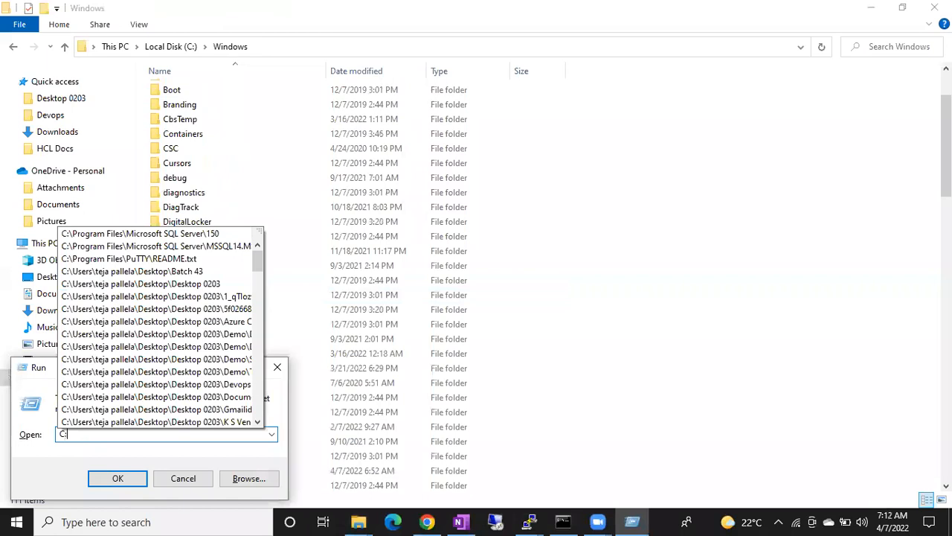
text(\wi)
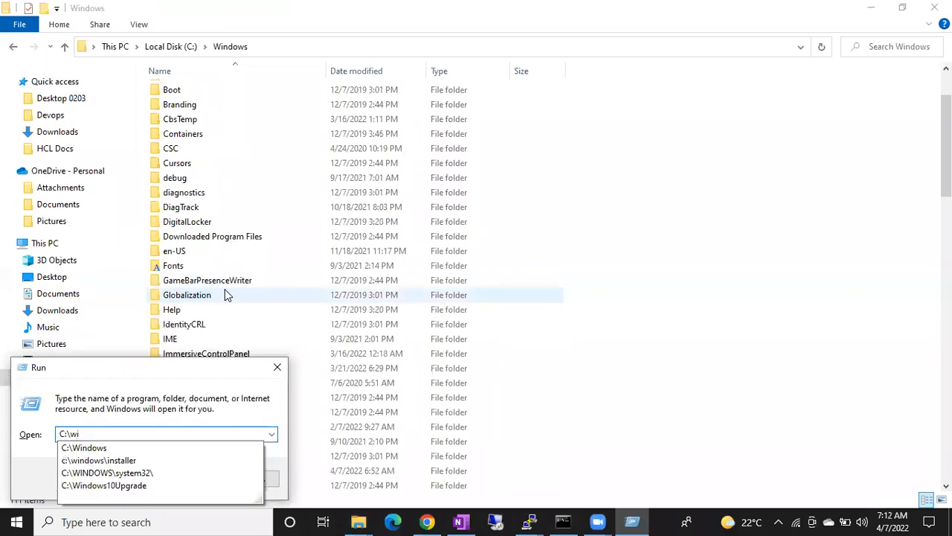
key(Down)
key(Down)
key(Return)
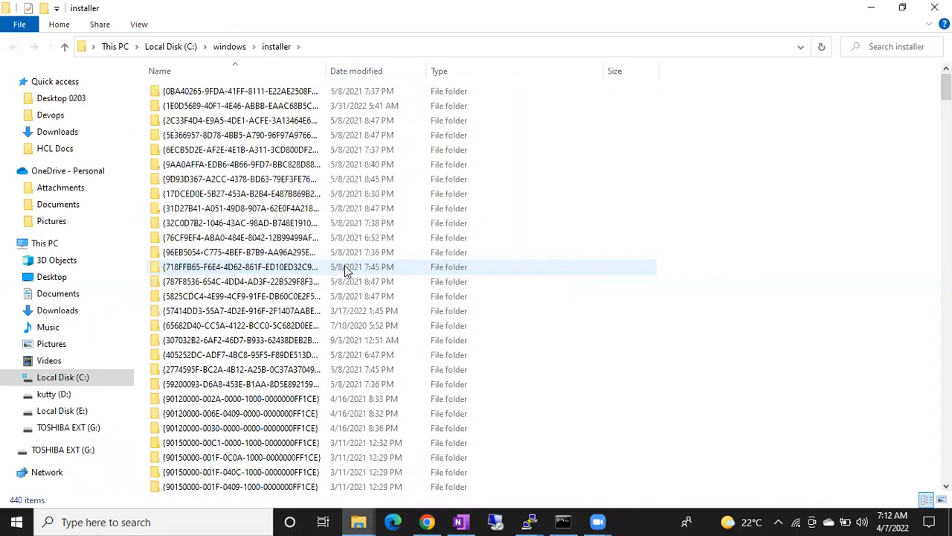
Go up to the parent windows folder and look through its subfolders for the installer folder.
click(229, 46)
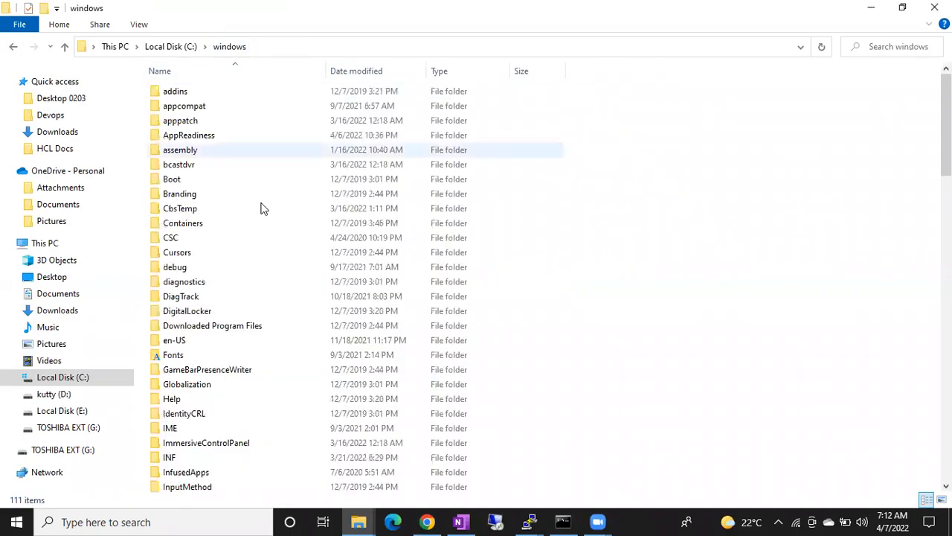
scroll(234, 333, down, 3)
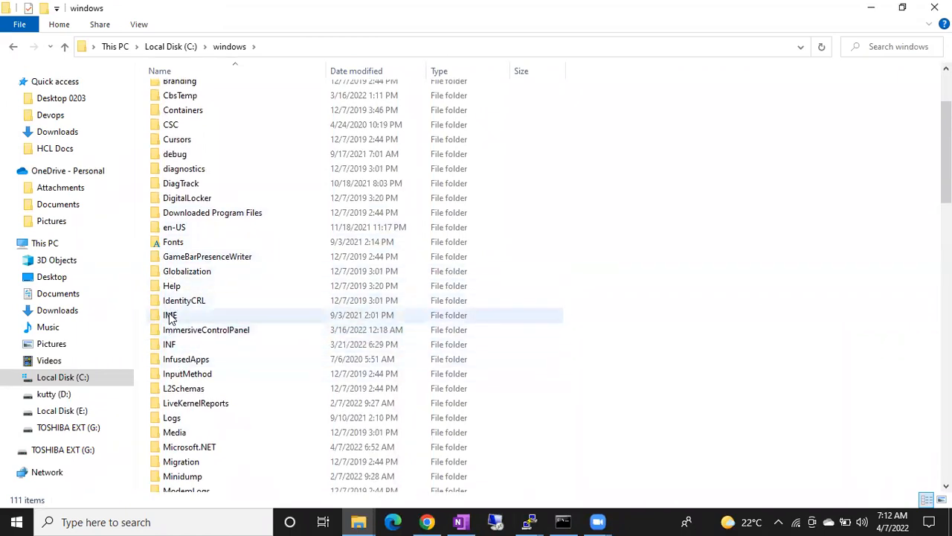
key(super+r)
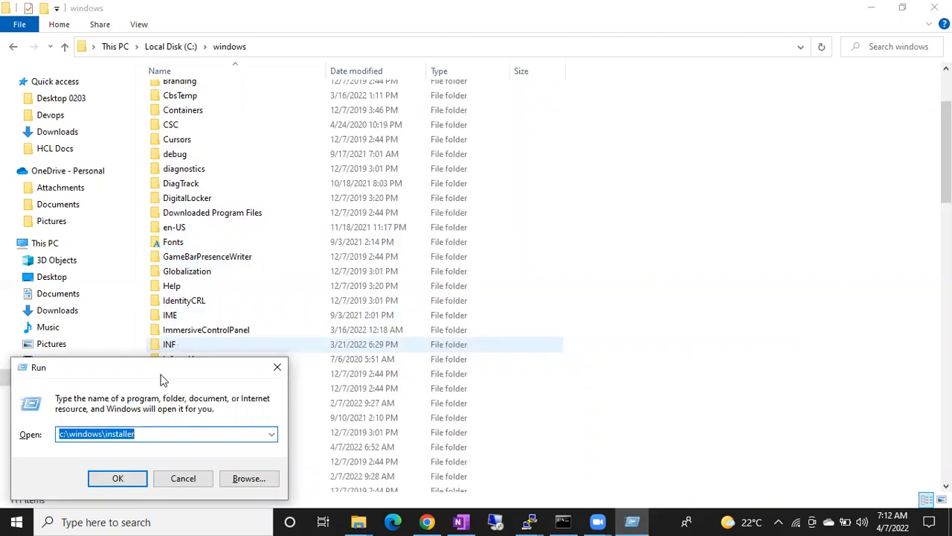
click(180, 480)
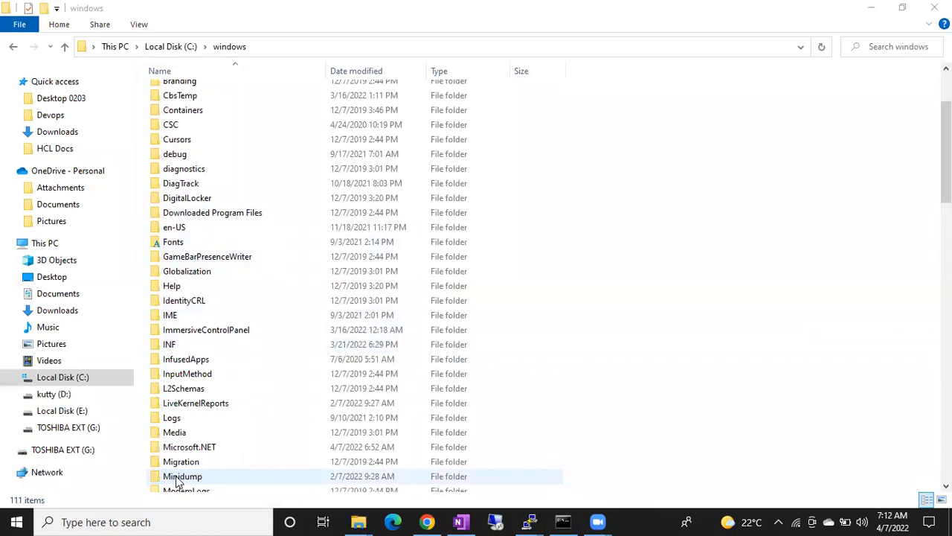
Reopen c:\windows\installer with the Run command and examine its cached Windows Installer packages and patches.
key(super+r)
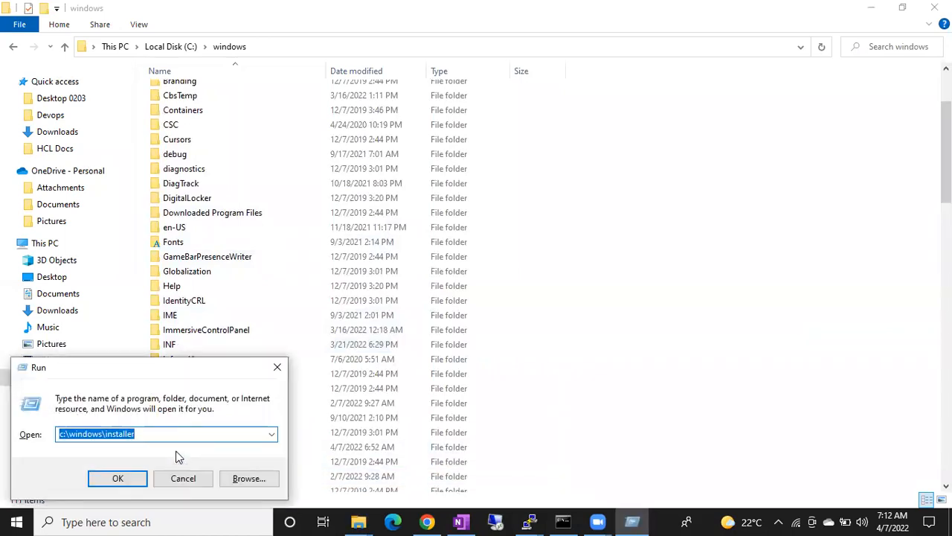
key(Escape)
scroll(452, 265, down, 15)
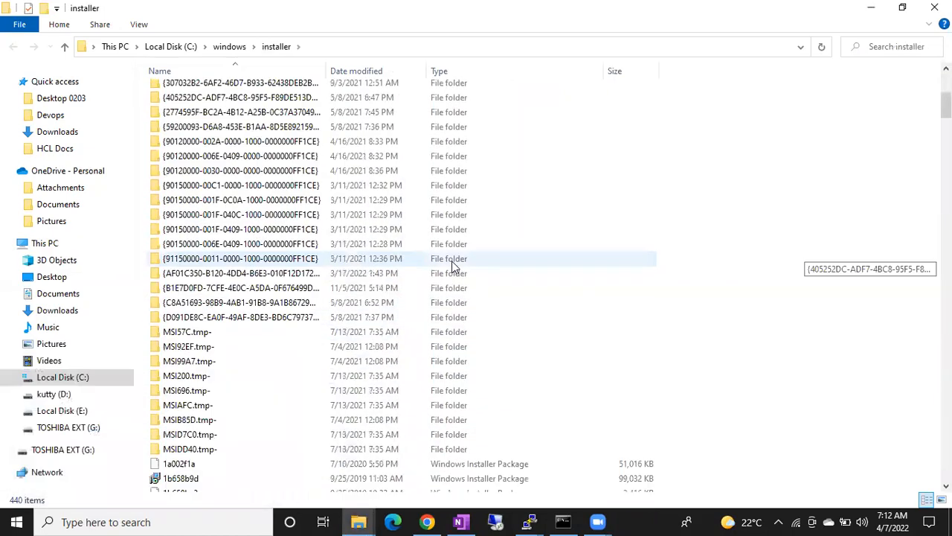
scroll(452, 266, down, 20)
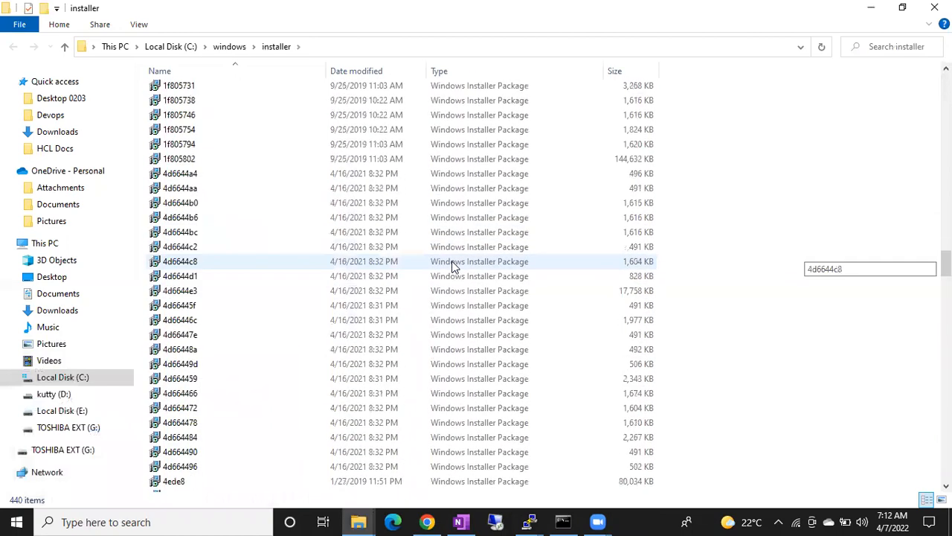
scroll(452, 266, down, 3)
scroll(452, 265, up, 20)
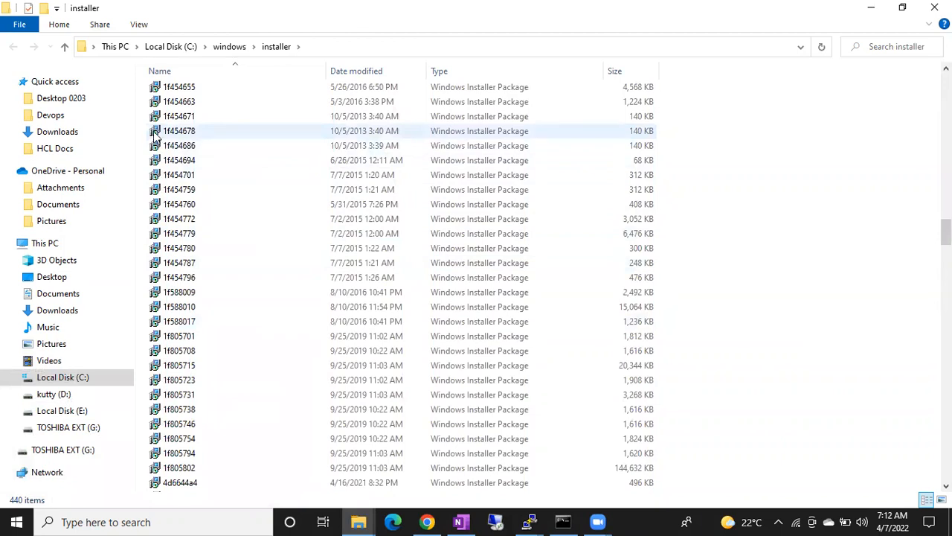
scroll(159, 145, up, 8)
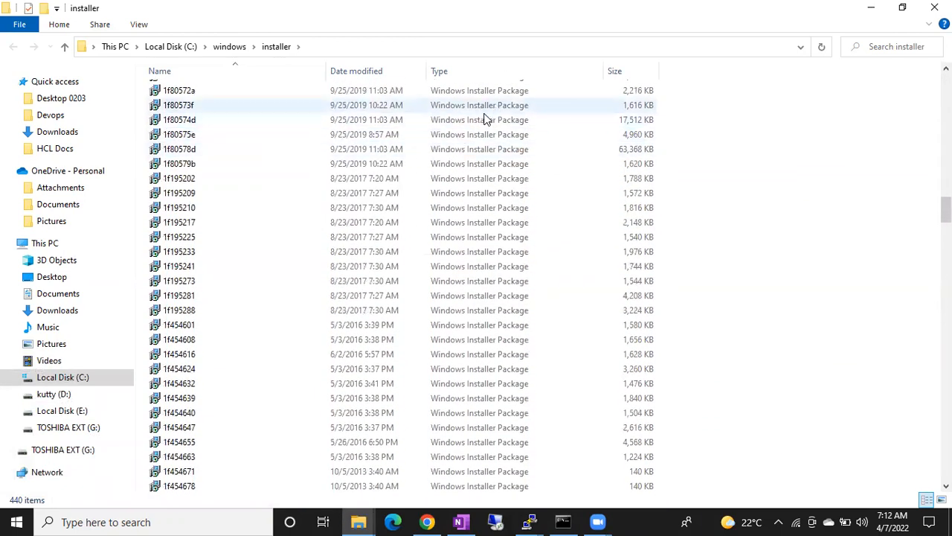
scroll(497, 111, up, 12)
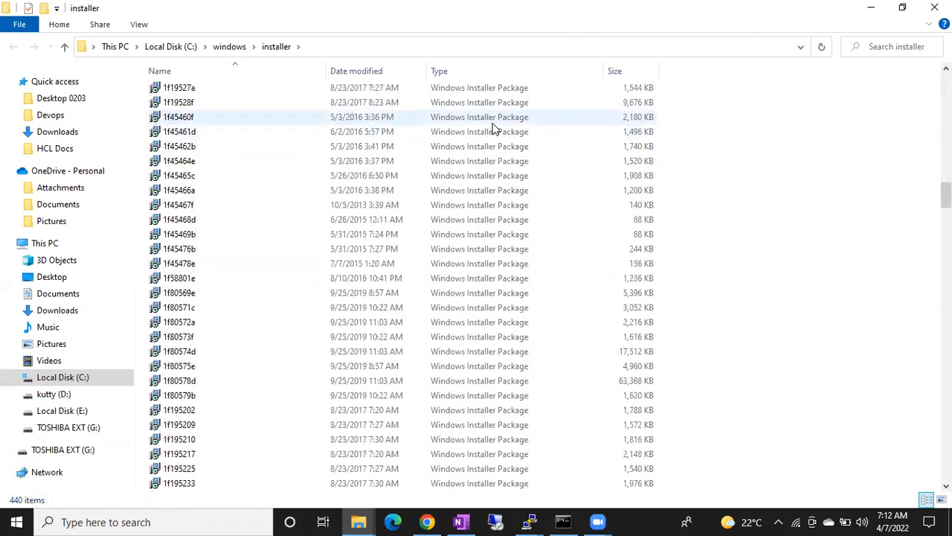
scroll(495, 128, up, 15)
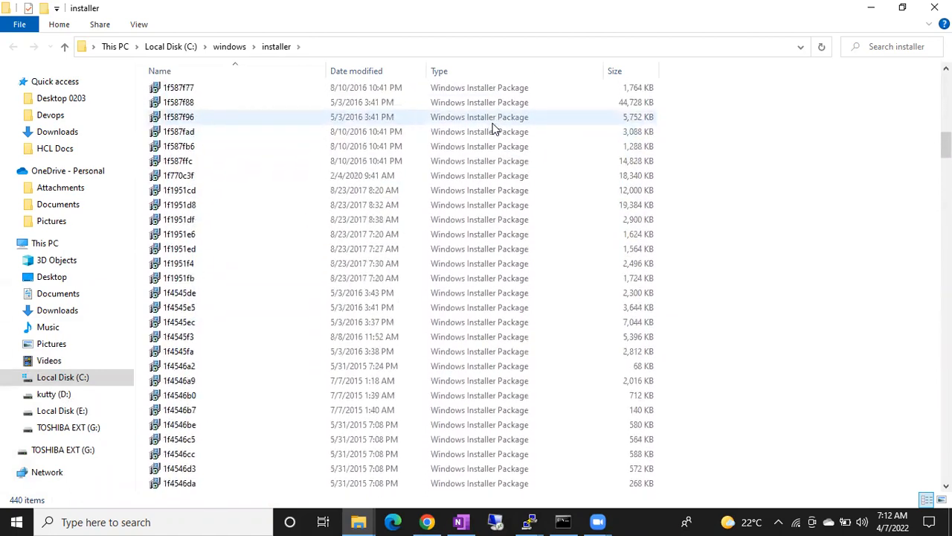
scroll(495, 128, up, 2)
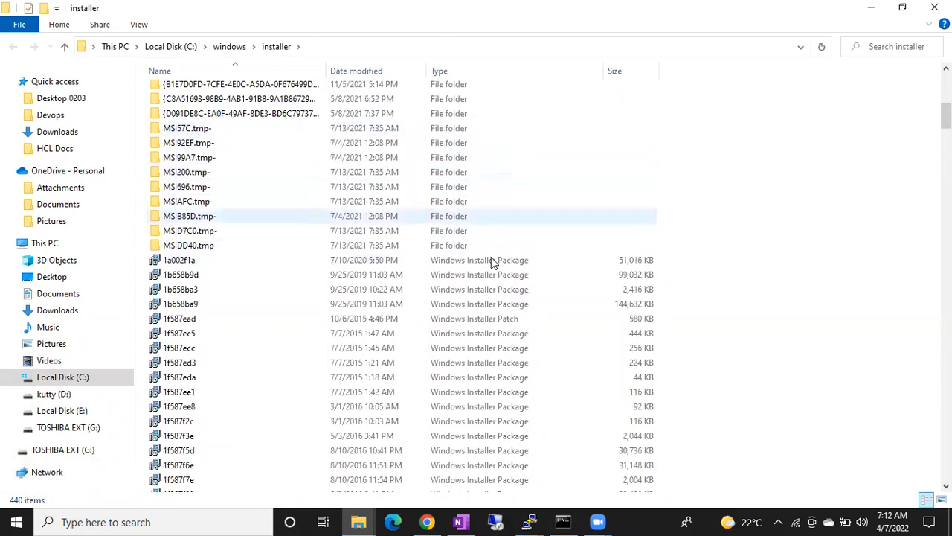
scroll(504, 328, down, 9)
scroll(504, 329, down, 8)
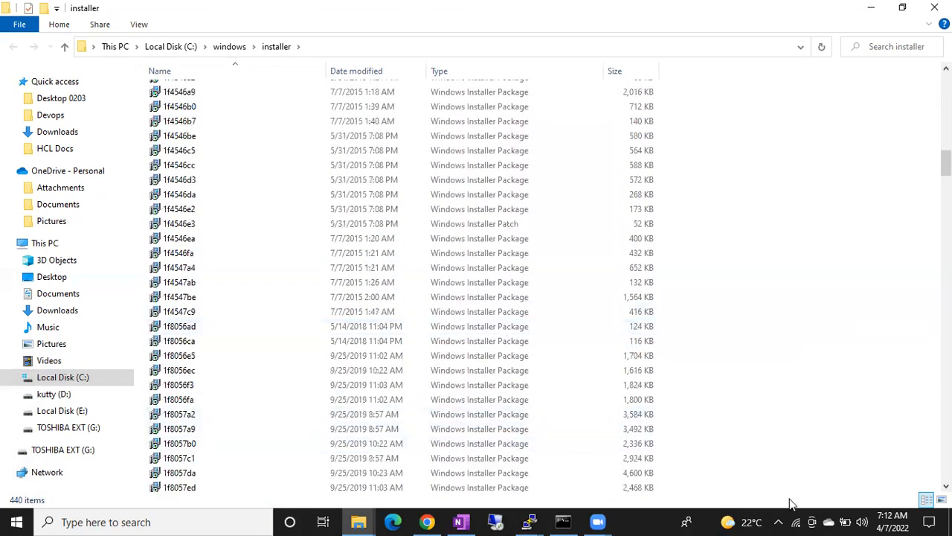
Show and refresh the desktop, then run Oracle VM VirtualBox as administrator and dismiss the new-version notice.
click(950, 522)
right_click(410, 190)
click(448, 232)
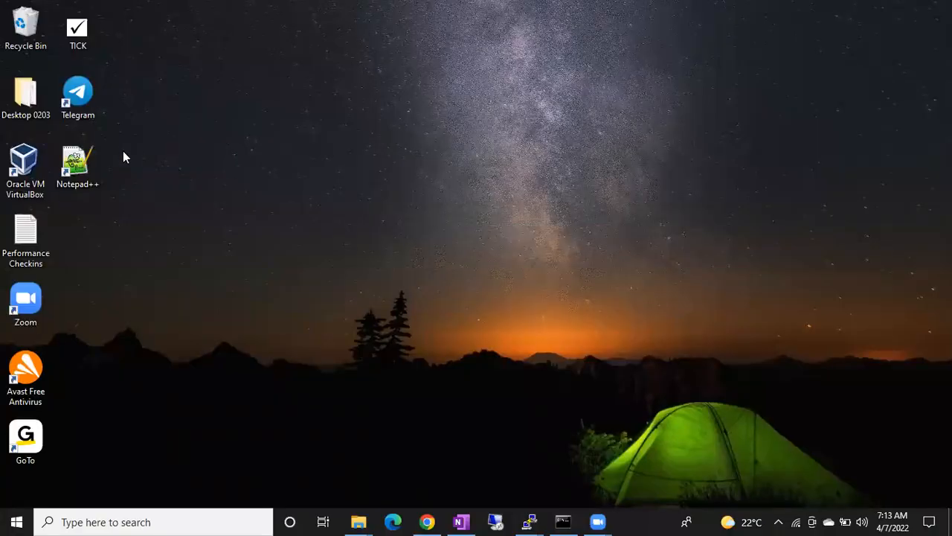
right_click(41, 160)
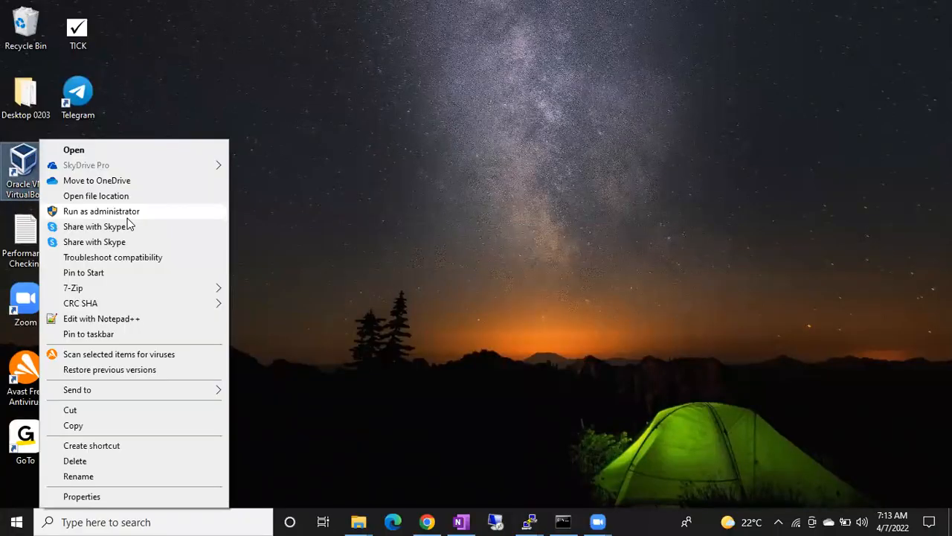
click(112, 211)
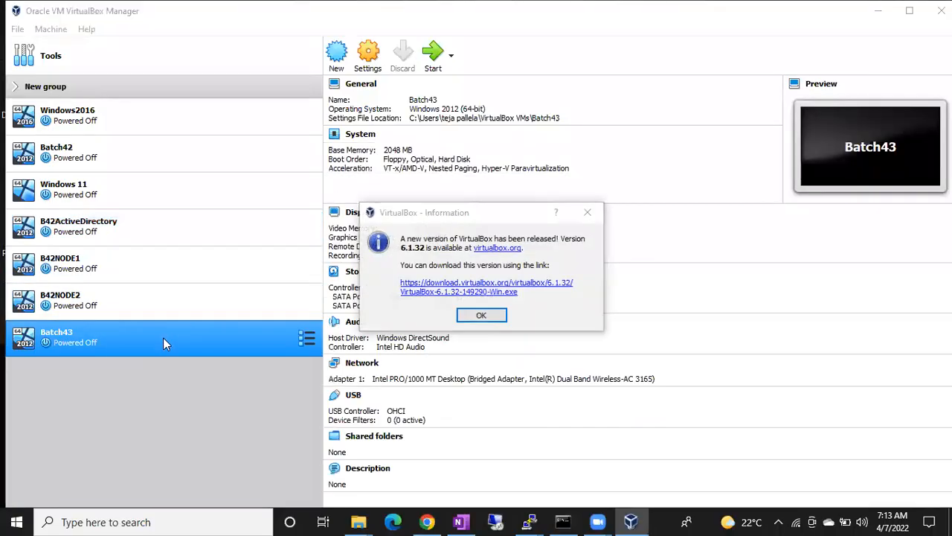
click(480, 317)
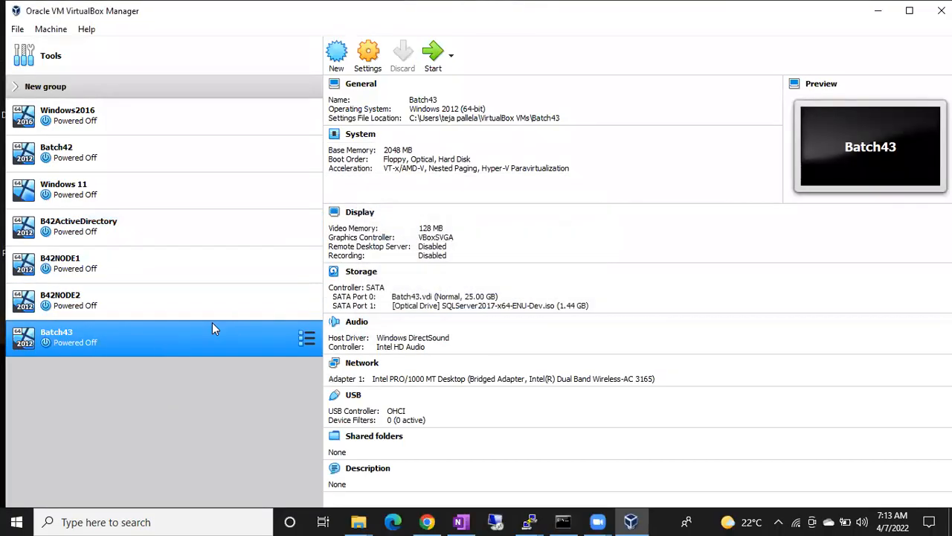
Start the Batch43 virtual machine, bring its window to the front and dismiss the keyboard-capture and pointer-integration notices.
double_click(184, 329)
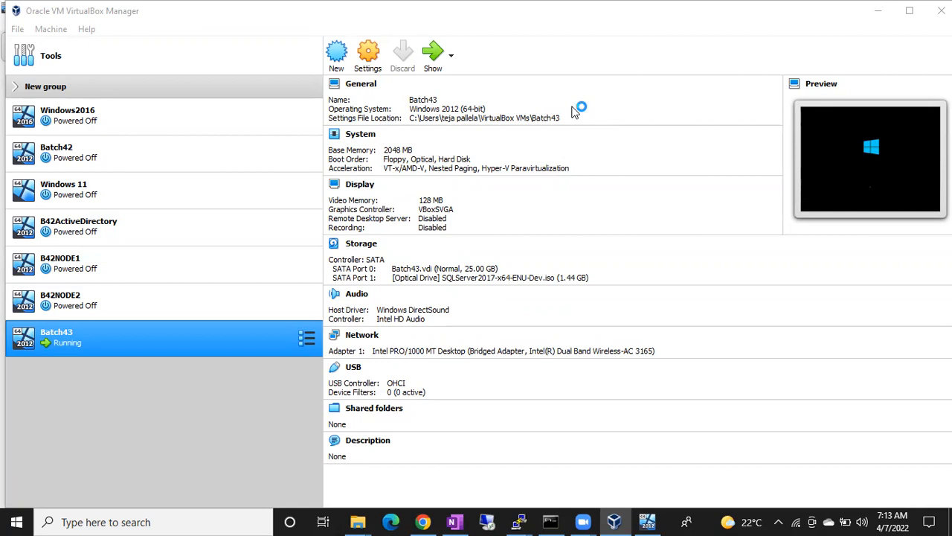
click(650, 522)
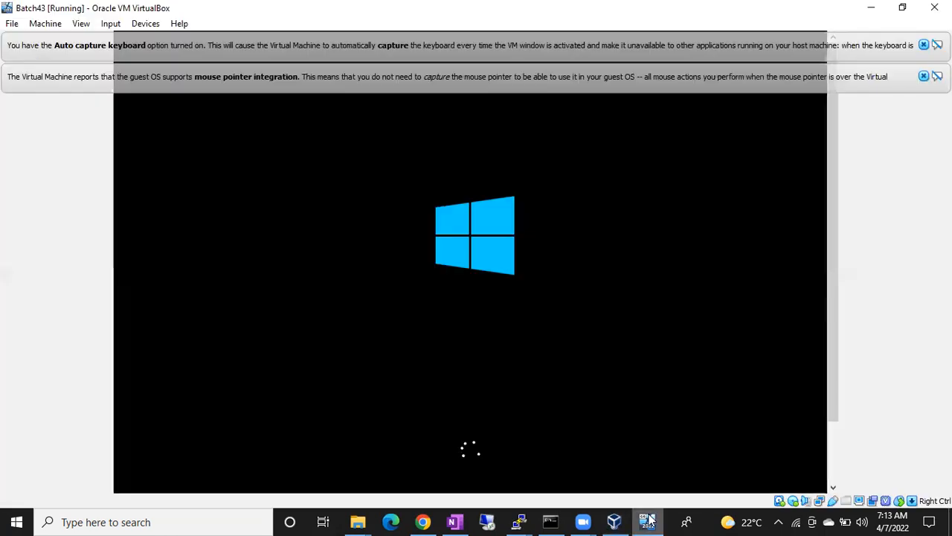
click(924, 45)
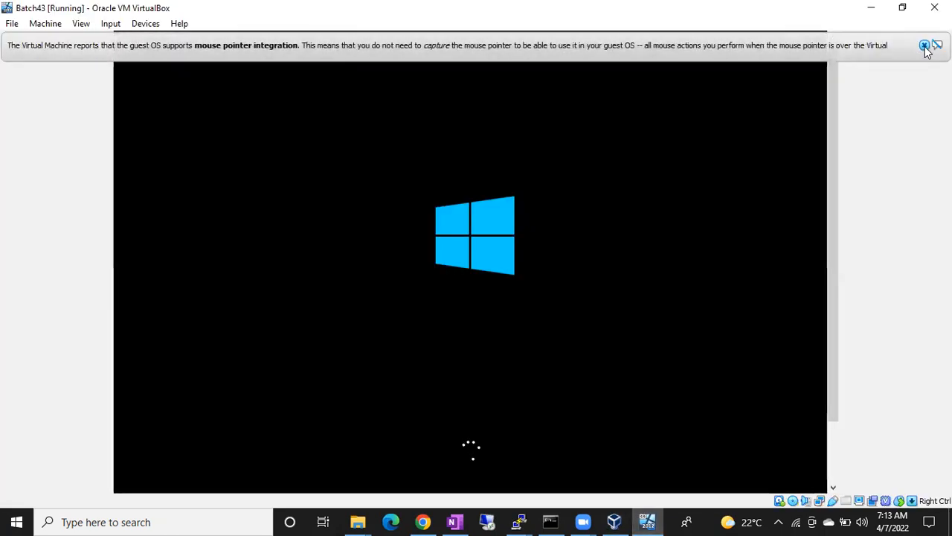
click(923, 45)
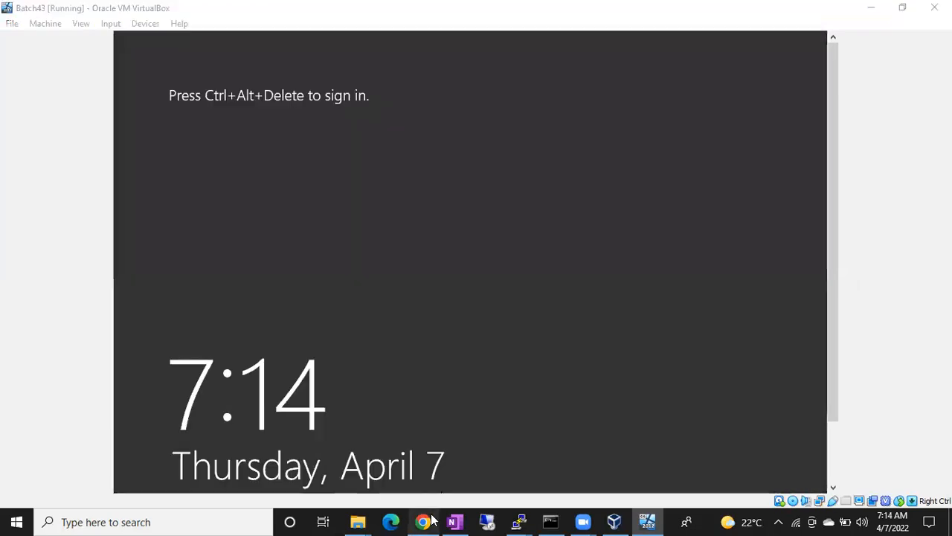
Switch to Chrome, search for "draw io" in a new tab and open app.diagrams.net.
click(430, 520)
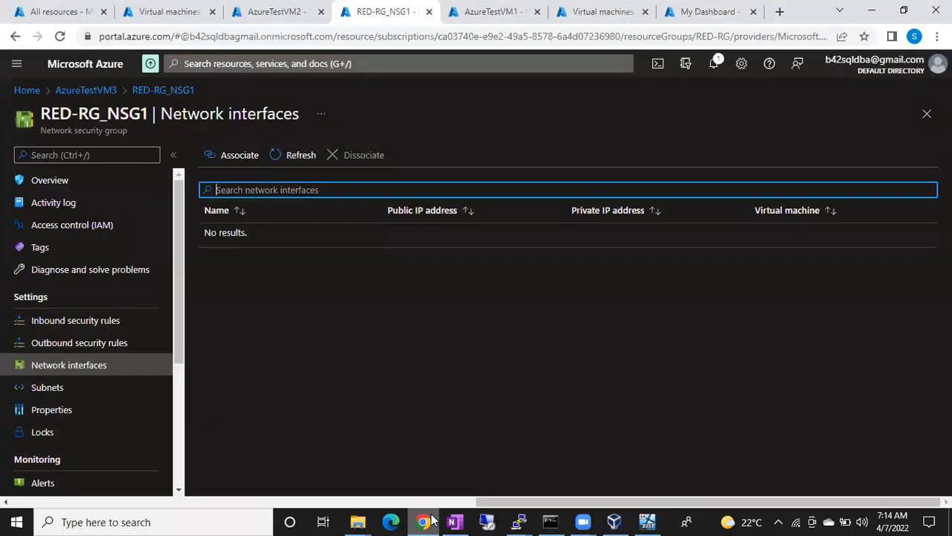
click(779, 11)
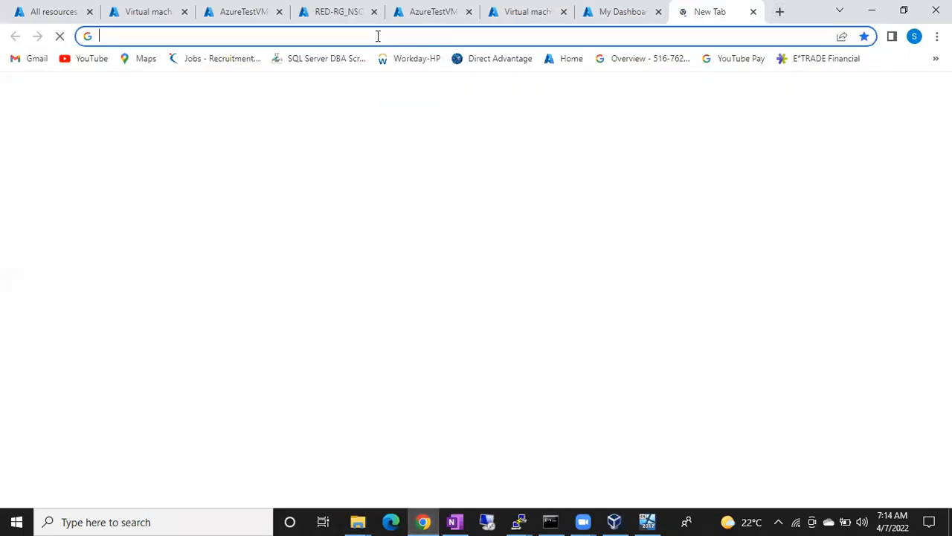
click(378, 36)
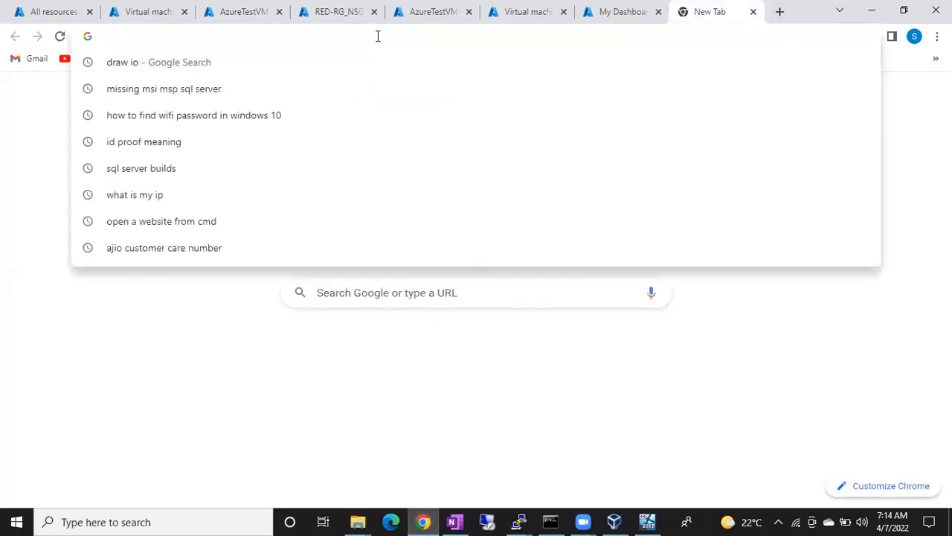
text(draw io)
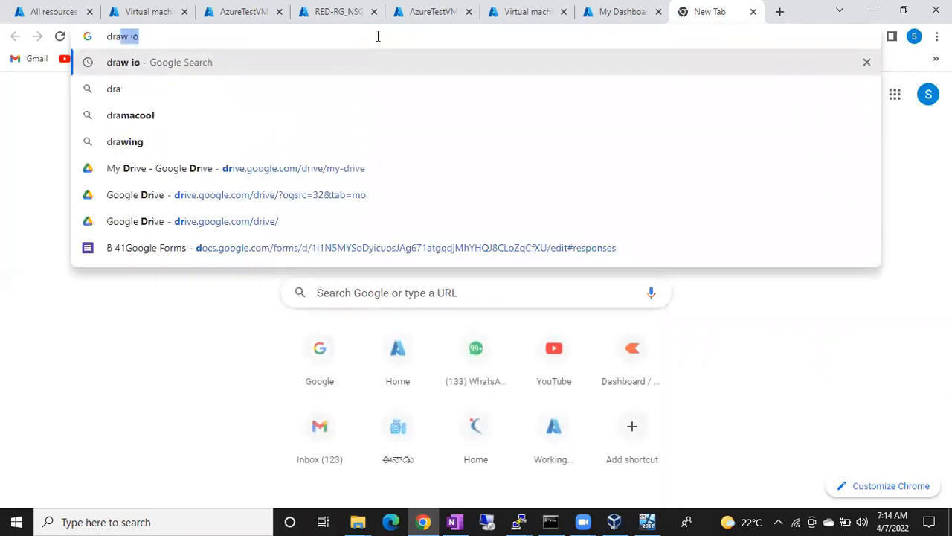
key(Return)
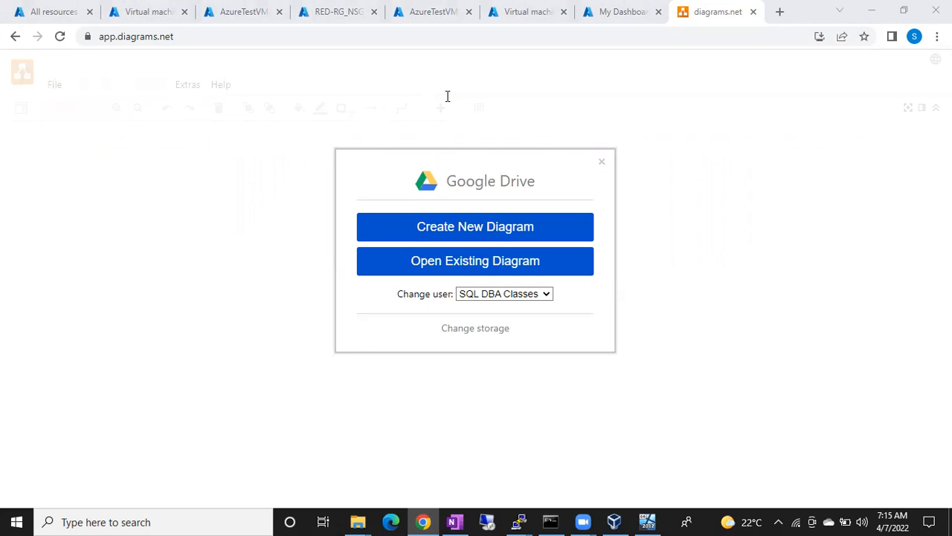
Open the existing Batch 43 diagram from Google Drive and show its laptop and SQL server part.
click(473, 262)
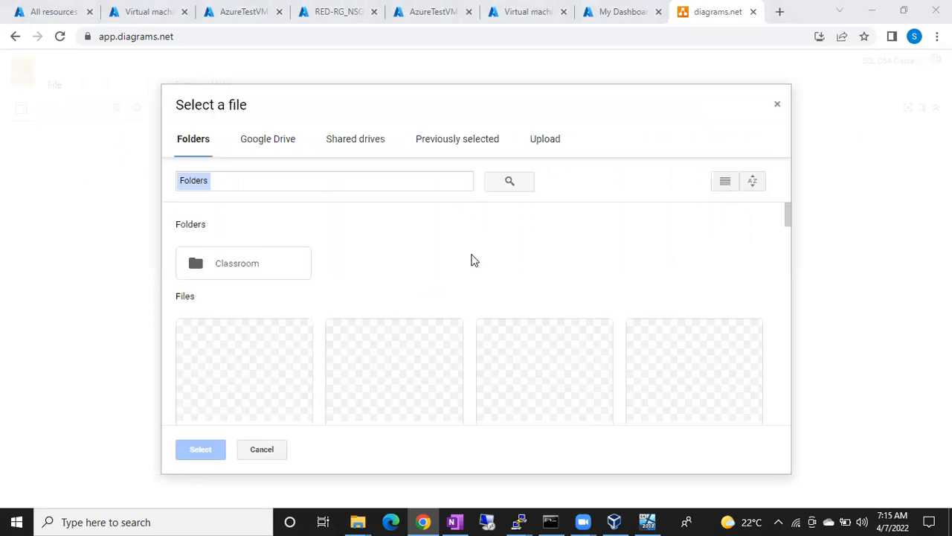
scroll(304, 246, down, 1)
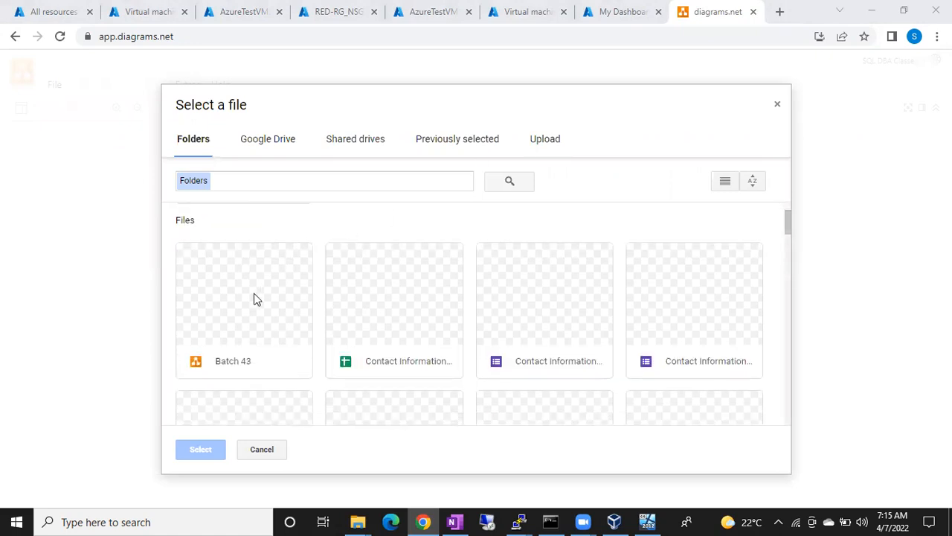
click(254, 298)
double_click(254, 298)
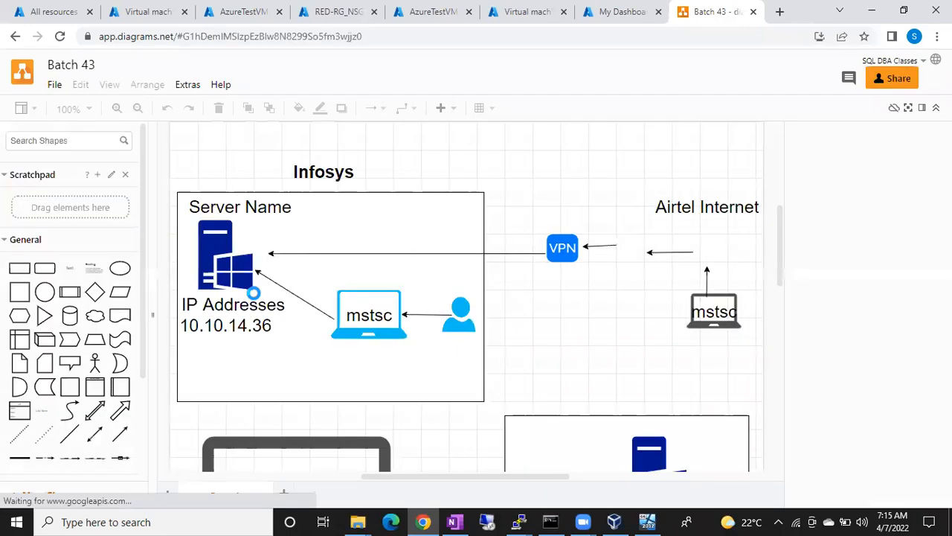
scroll(253, 294, down, 5)
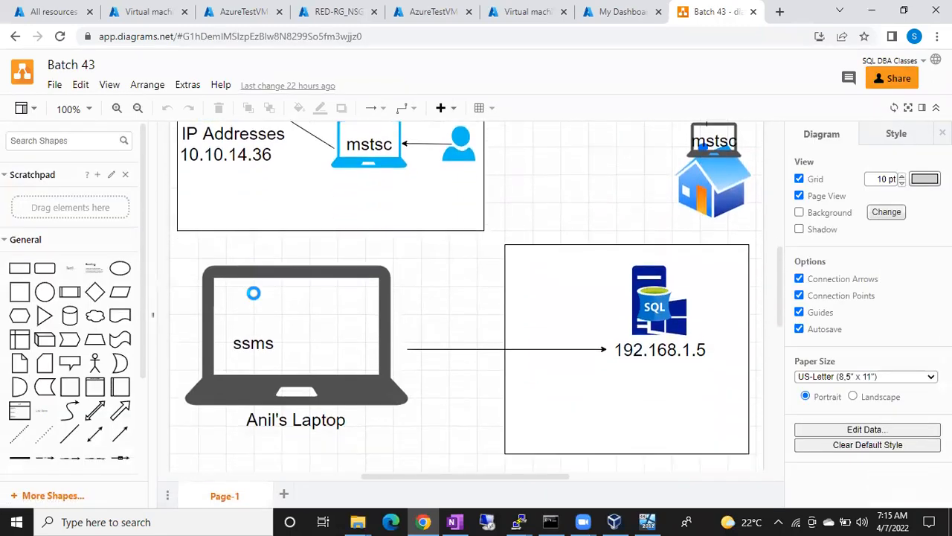
scroll(253, 294, down, 3)
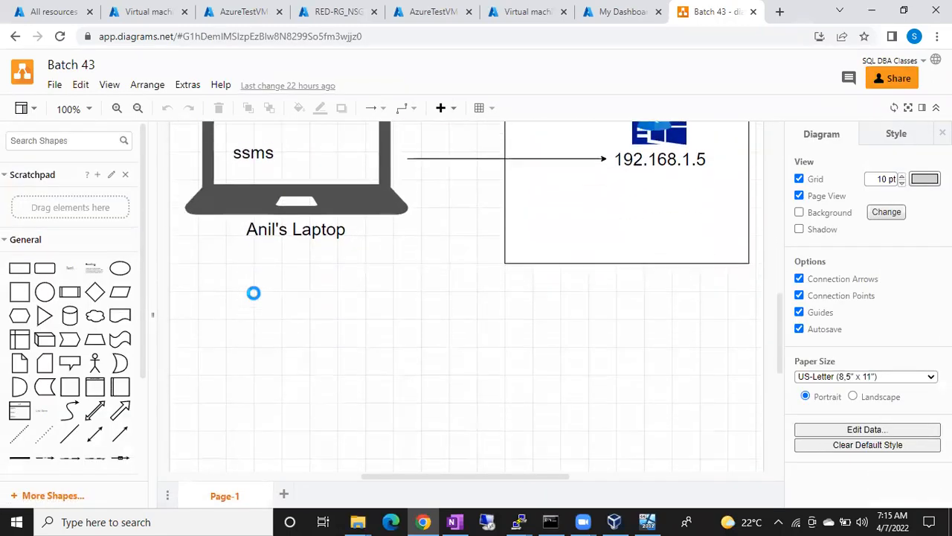
scroll(253, 292, up, 2)
scroll(253, 293, up, 1)
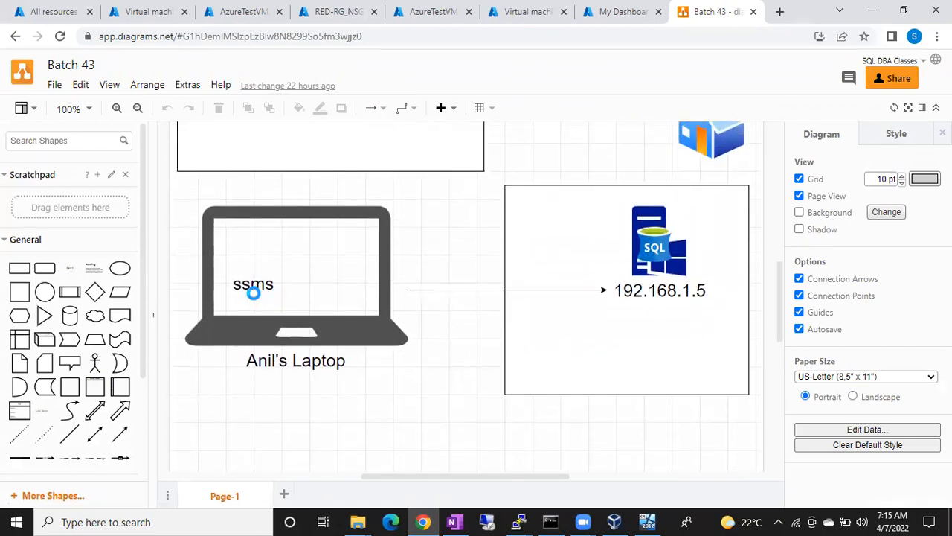
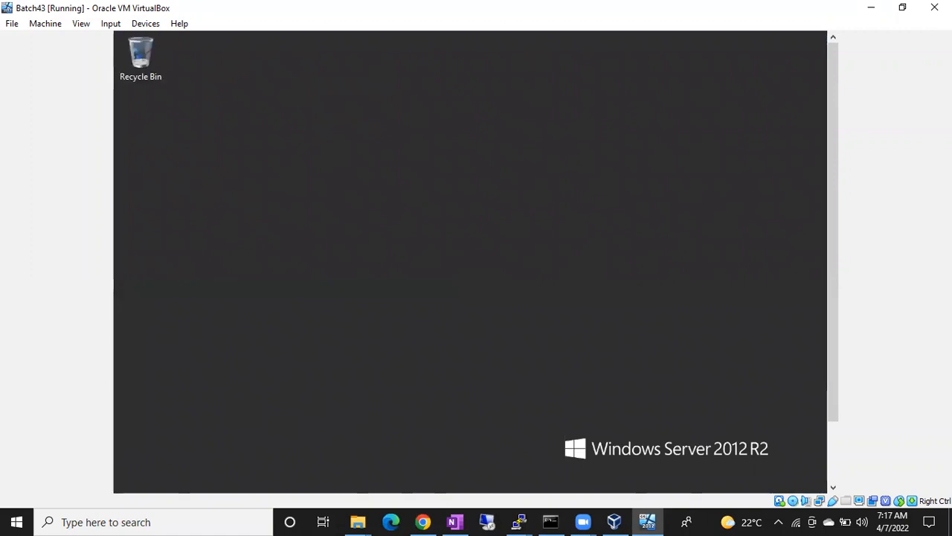
Open a Command Prompt in the Batch43 virtual machine and run ipconfig to check its IP configuration.
key(super+r)
text(cmd)
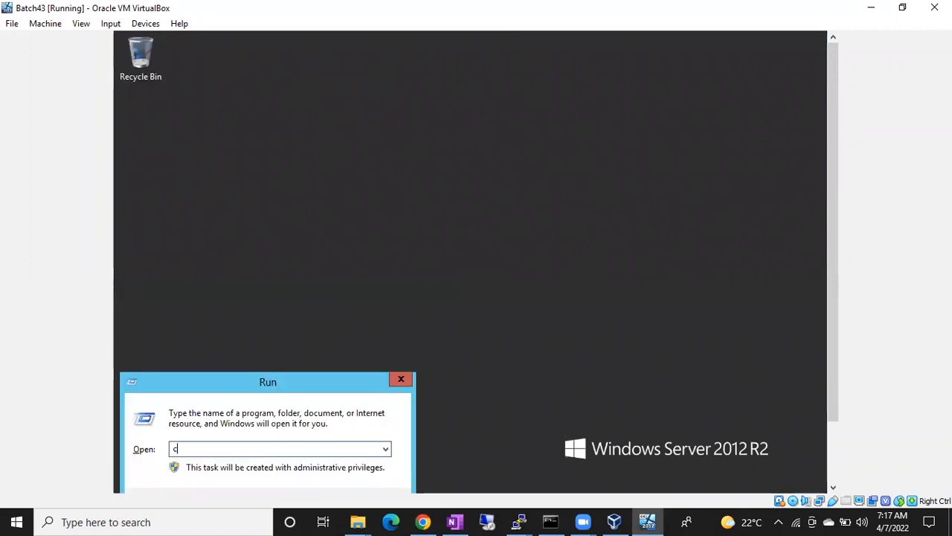
key(Return)
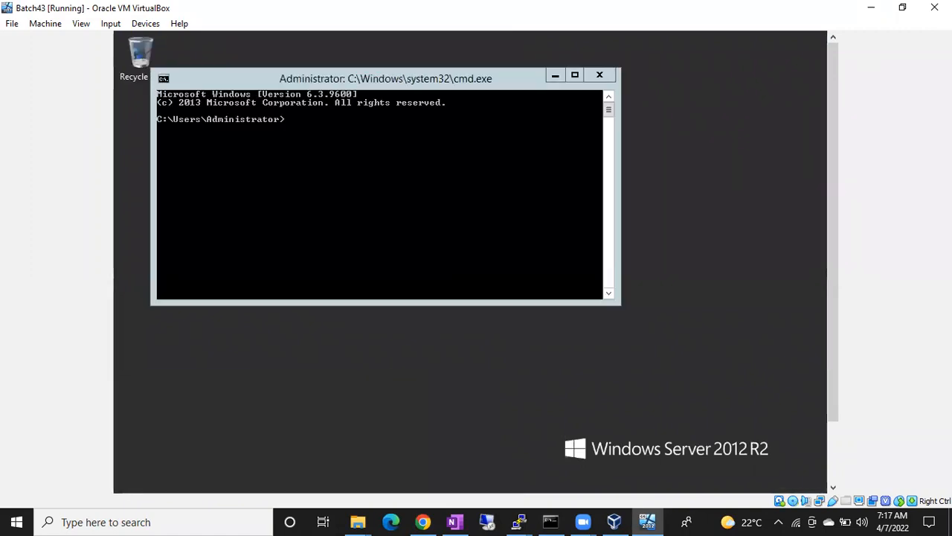
click(330, 117)
text(ipconf)
key(BackSpace)
key(BackSpace)
text(onfig)
key(Return)
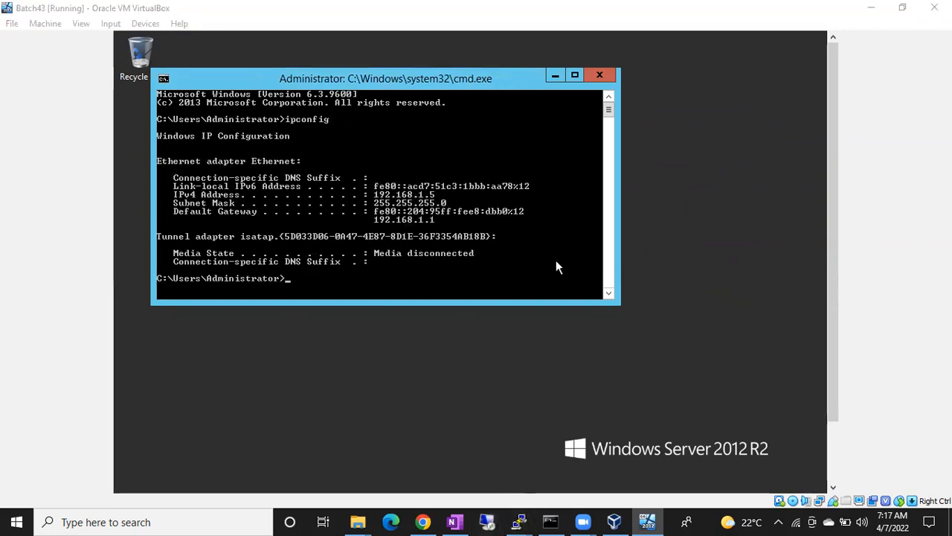
Connect to 192.168.1.5 with Remote Desktop, entering the Administrator account password and accepting the certificate warning.
click(536, 244)
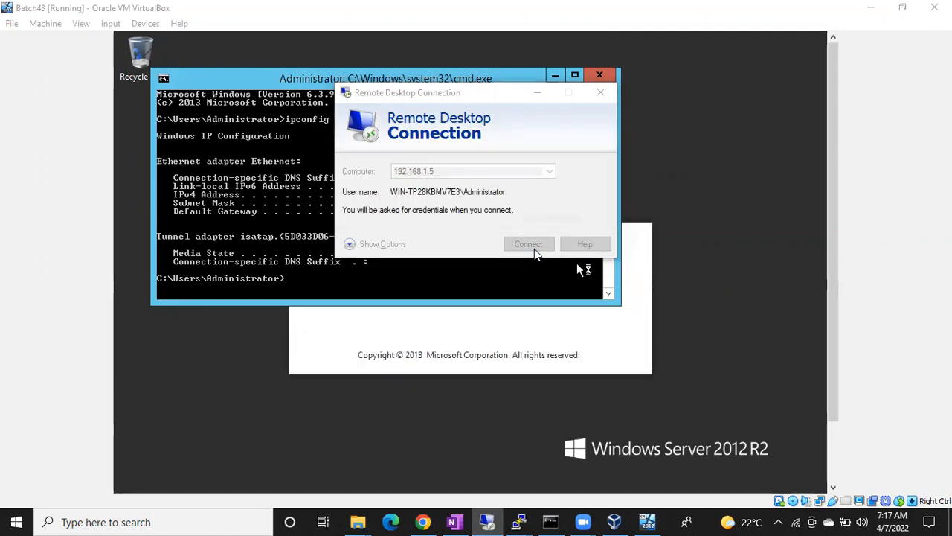
text(**********)
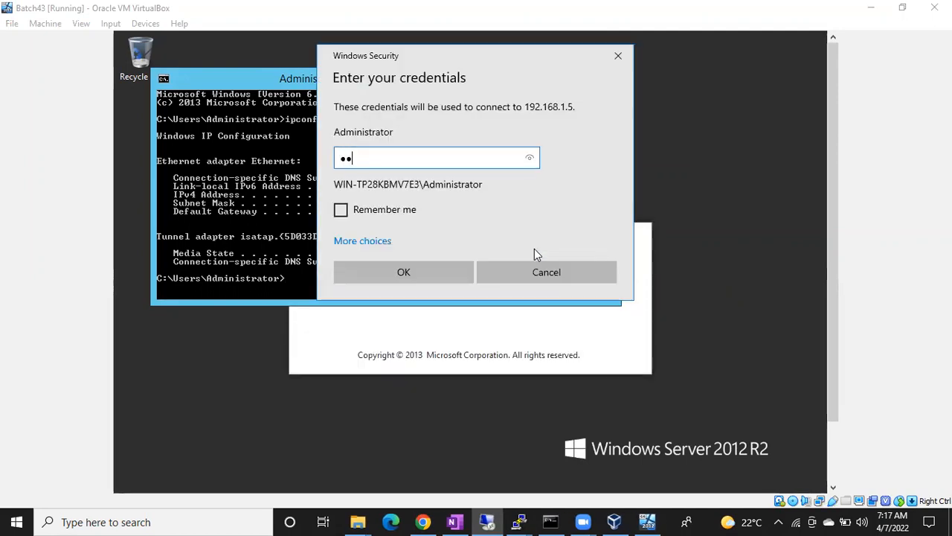
text(***)
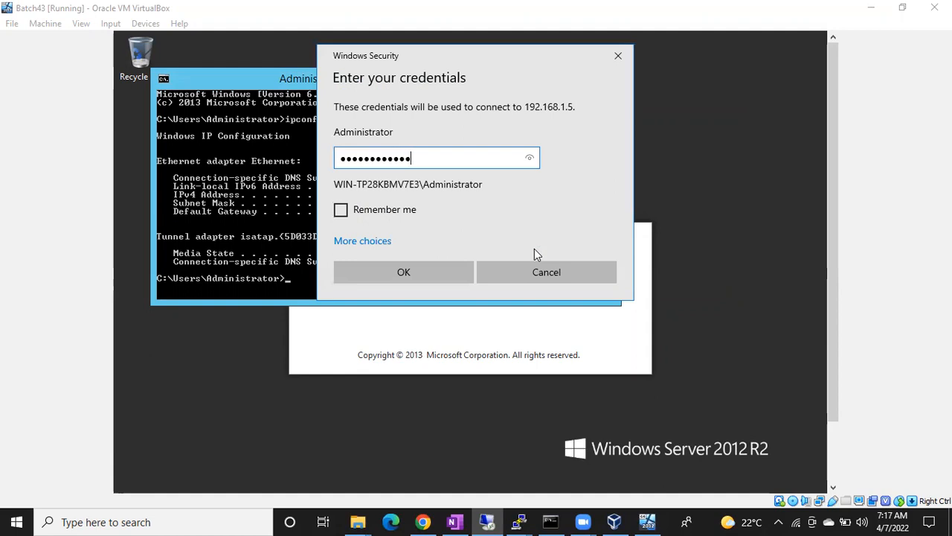
key(Return)
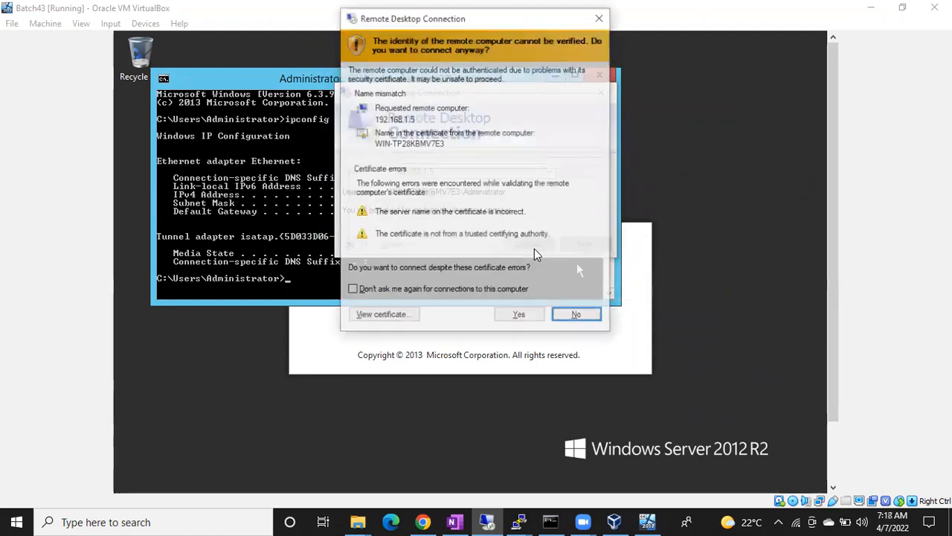
click(512, 315)
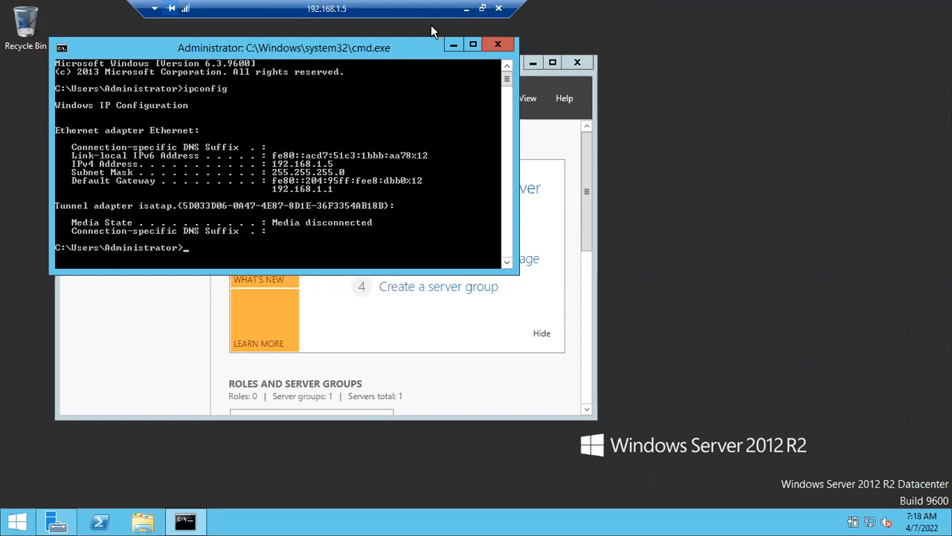
Search for ssms on the remote server and launch Microsoft SQL Server Management Studio 18.
key(super)
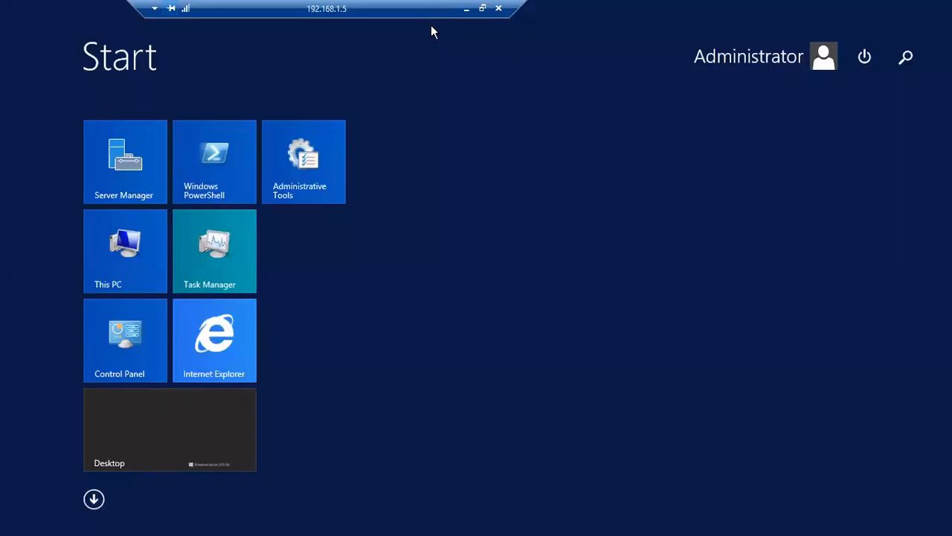
text(ssms)
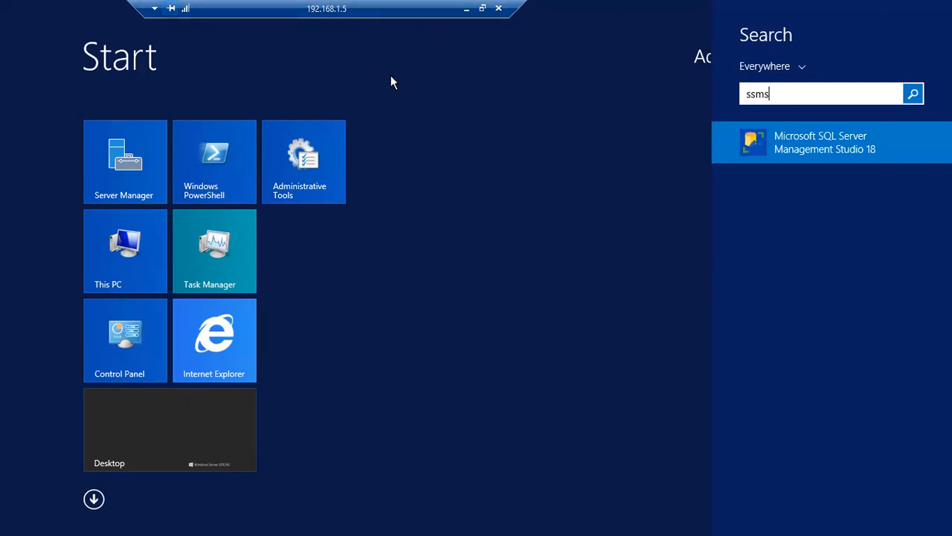
click(779, 151)
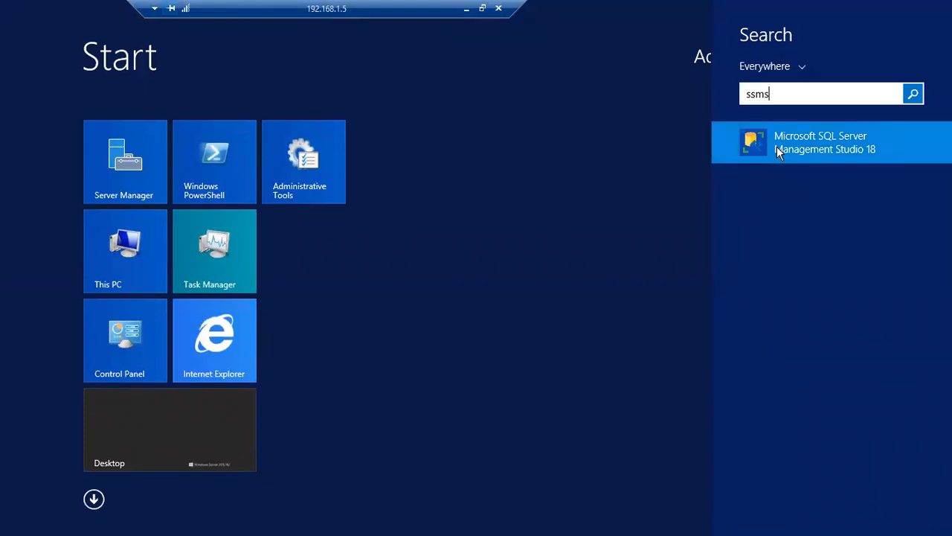
click(777, 147)
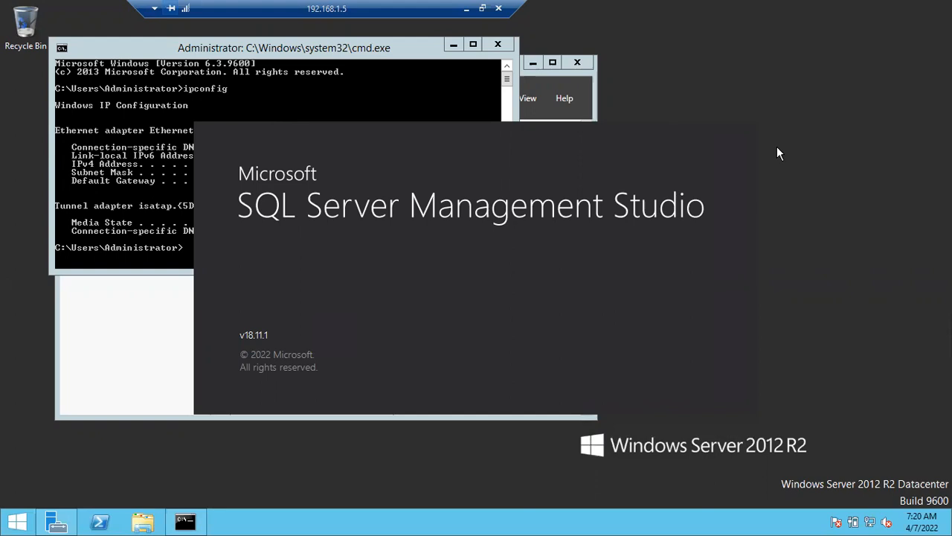
Minimize the remote session and switch to the Batch 43 diagram in Chrome, showing the blank area below the laptop.
click(466, 9)
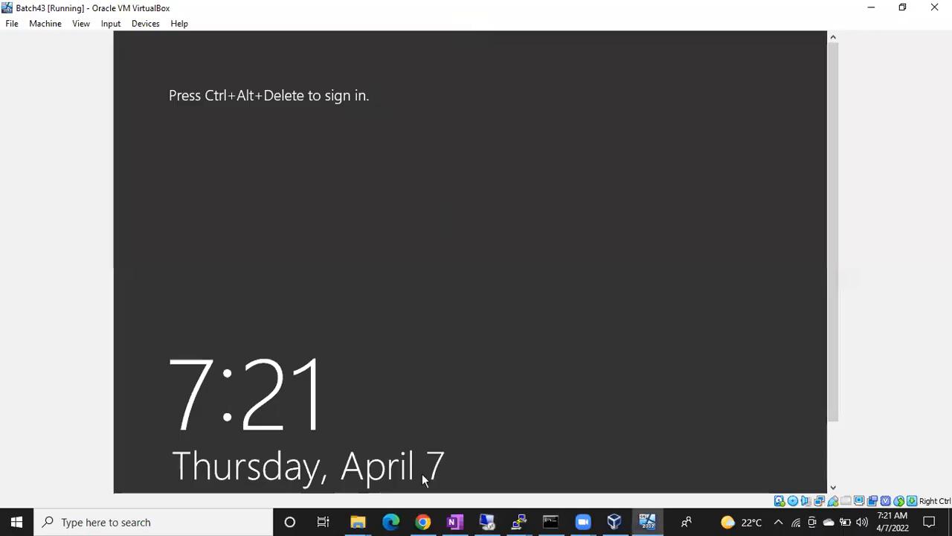
click(422, 521)
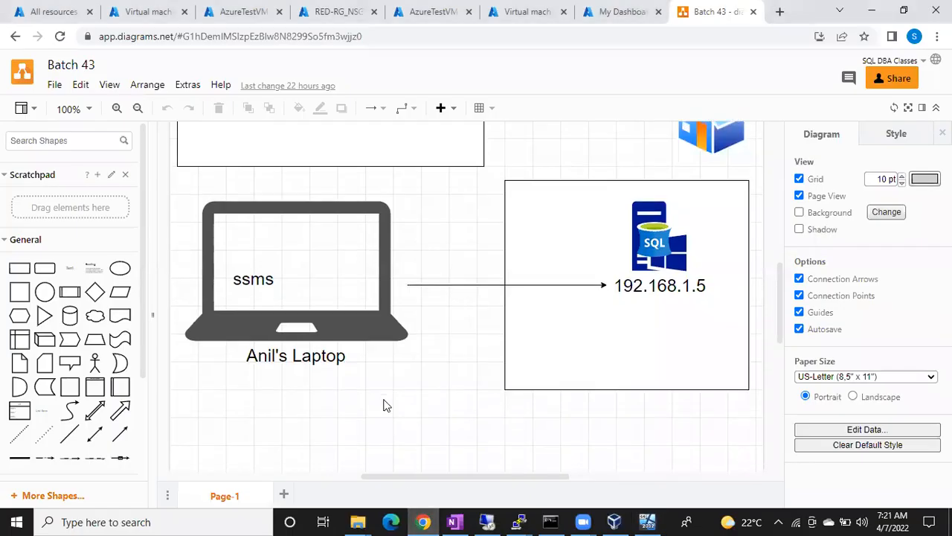
scroll(385, 405, down, 2)
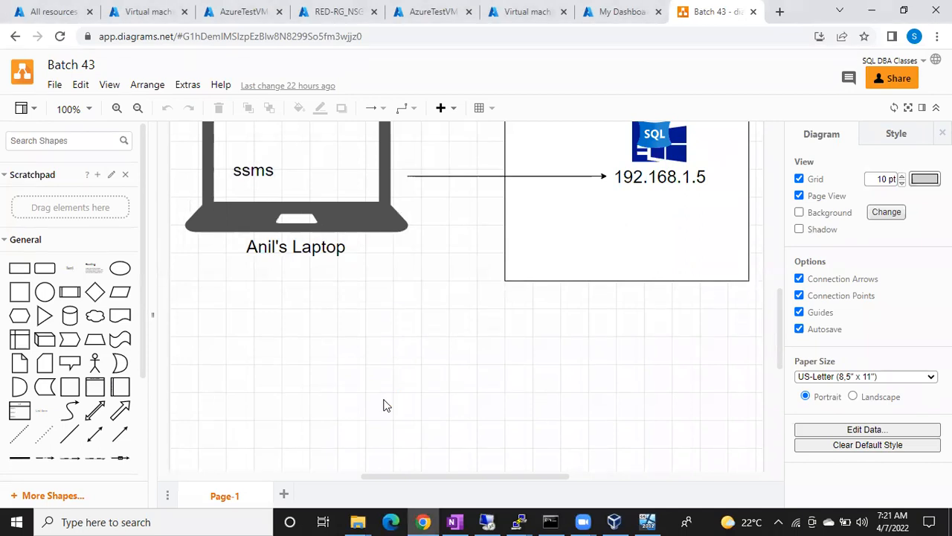
scroll(385, 406, down, 2)
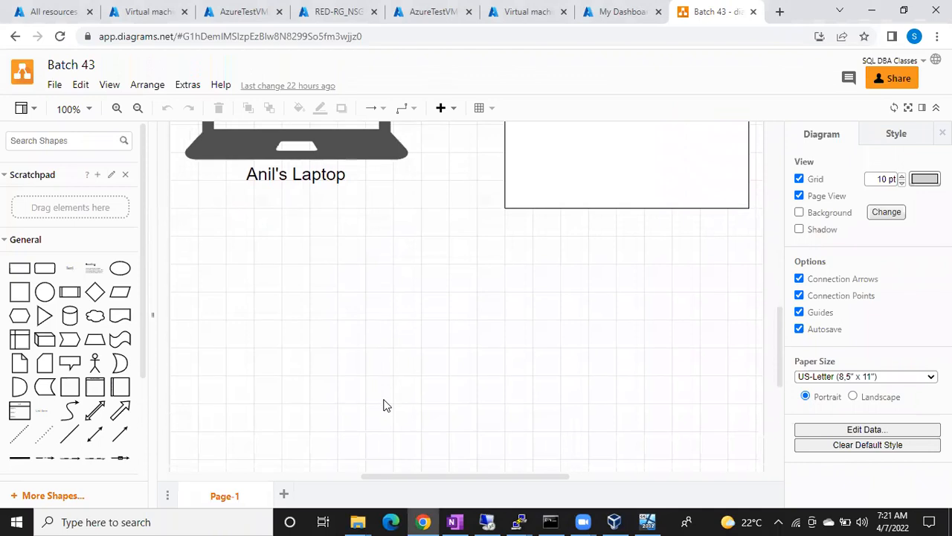
Add a rounded rectangle below the laptop drawing, enlarge it to roughly the laptop's width and position it near the page's lower edge.
click(70, 141)
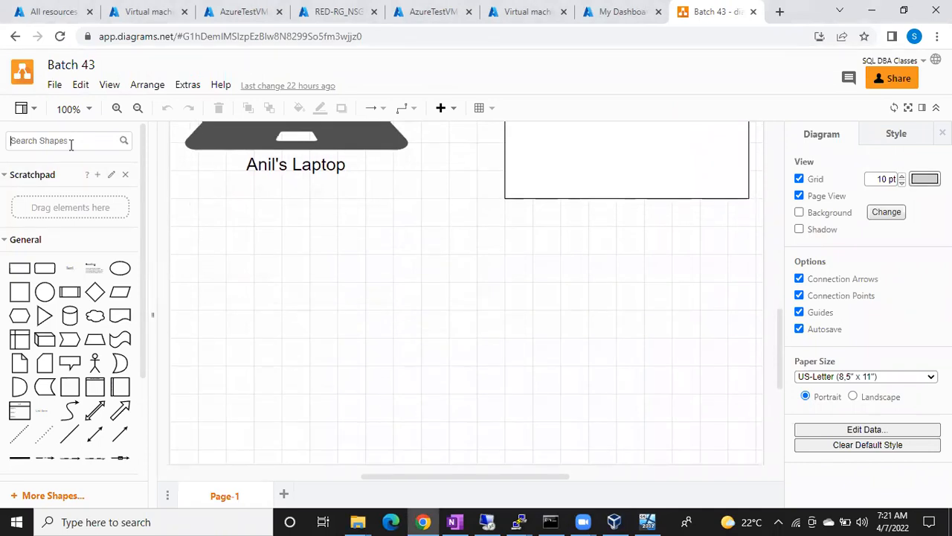
click(45, 268)
drag(438, 297, 238, 286)
drag(308, 315, 478, 461)
drag(382, 368, 348, 366)
scroll(499, 372, down, 1)
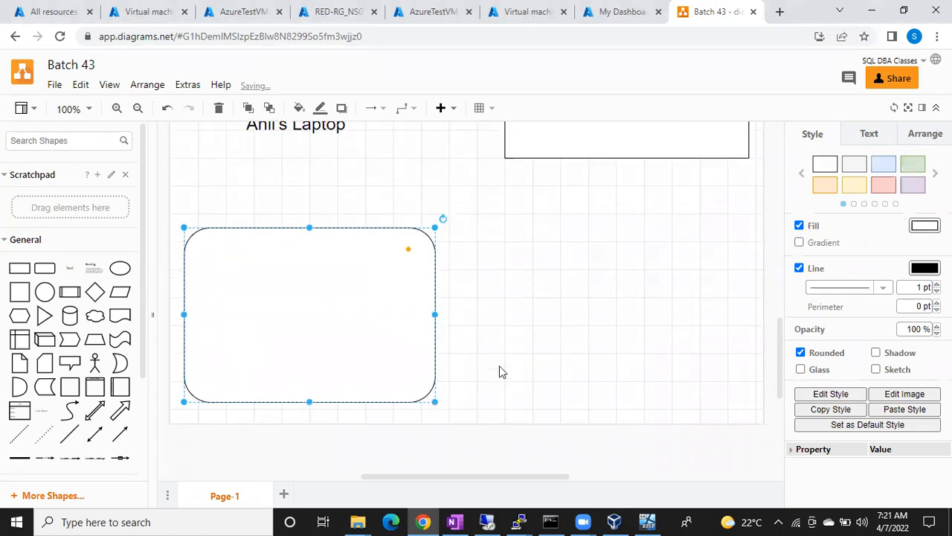
Search the shape library for sql server, then place a tall cylinder inside the left half of the rounded rectangle.
click(64, 140)
text(sql server)
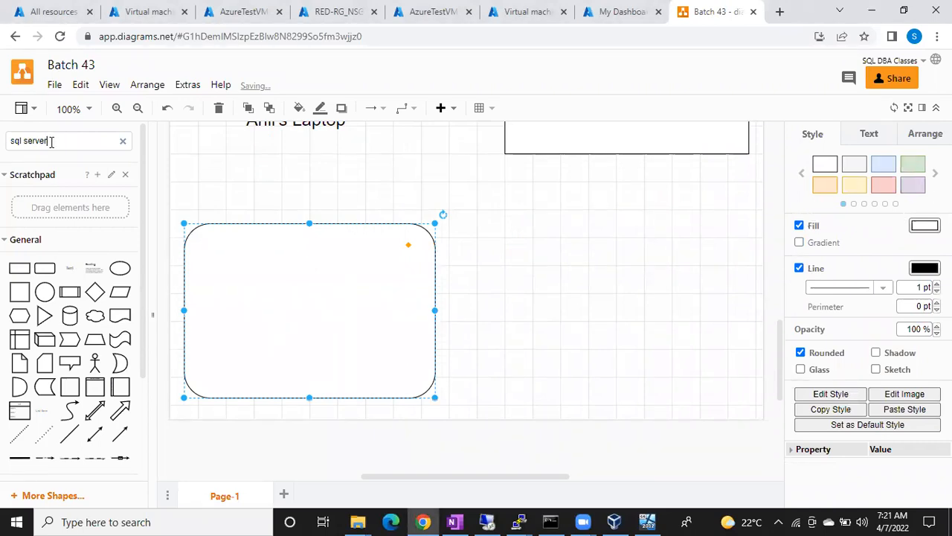
key(Return)
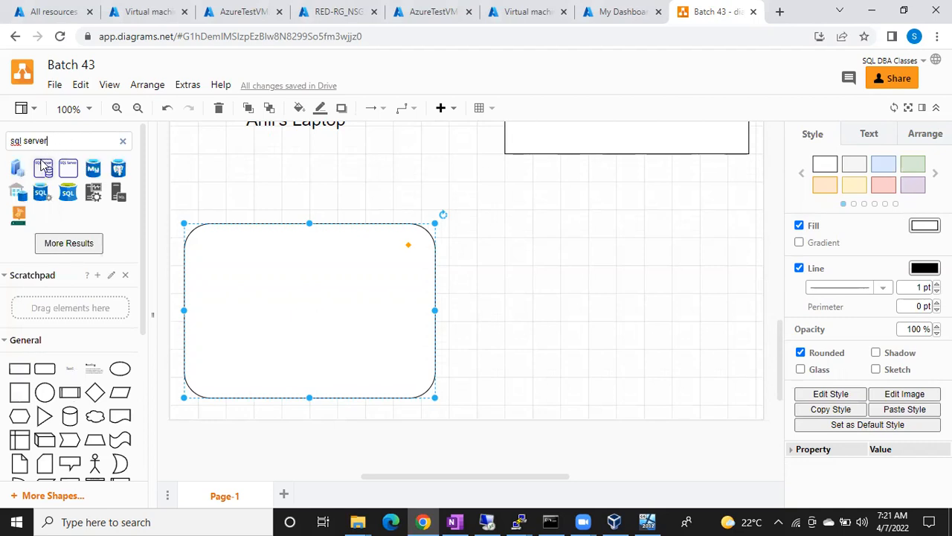
mouse_move(72, 194)
drag(70, 416, 310, 381)
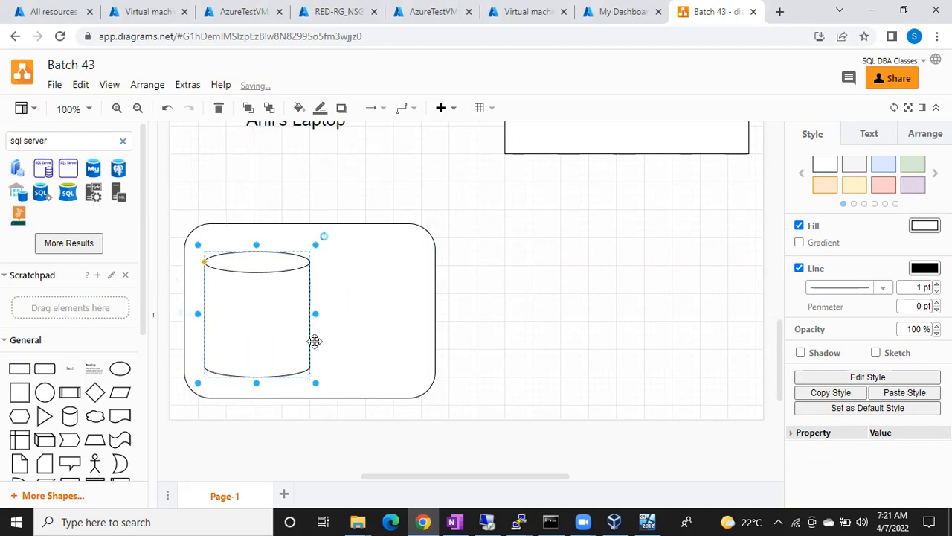
drag(268, 323, 266, 318)
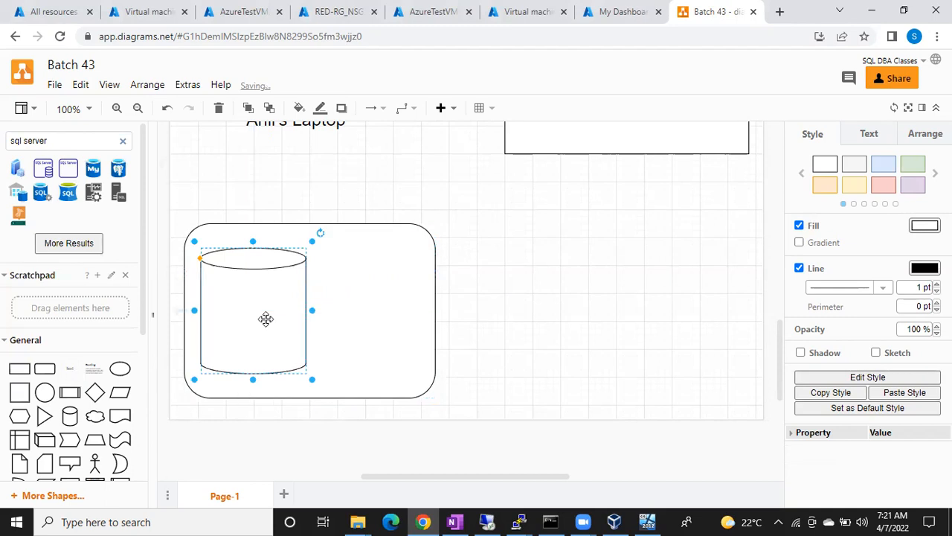
click(397, 295)
click(281, 314)
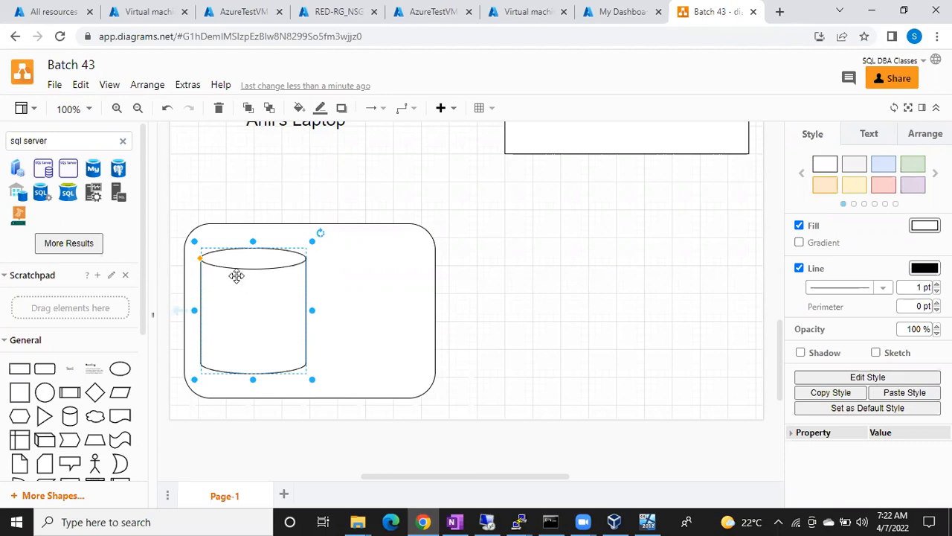
Search the shape library for database and add a blue database icon to the diagram.
drag(68, 142, 2, 146)
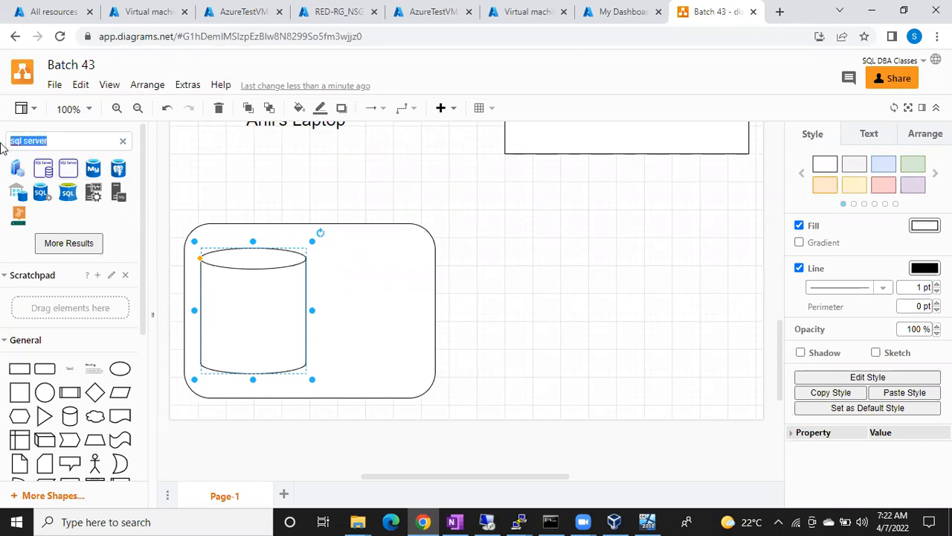
text(database)
key(Return)
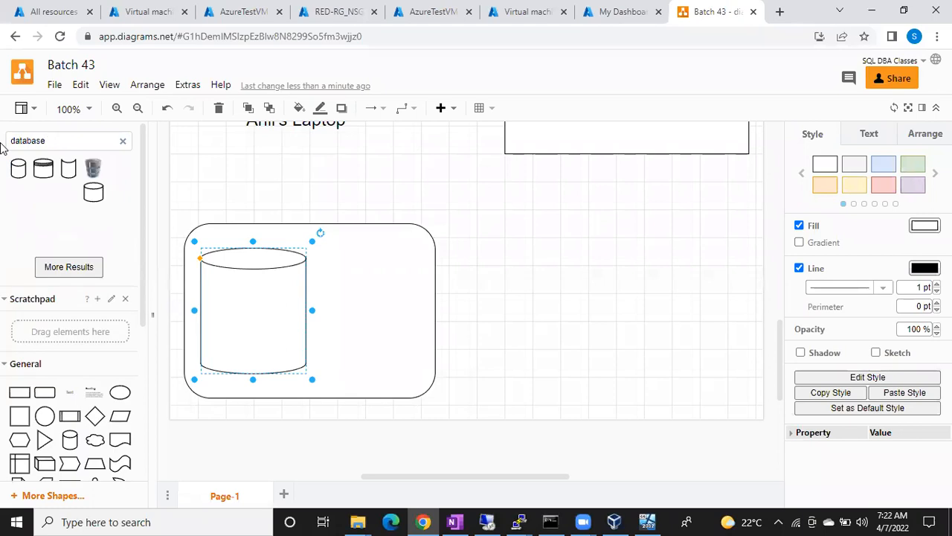
click(119, 193)
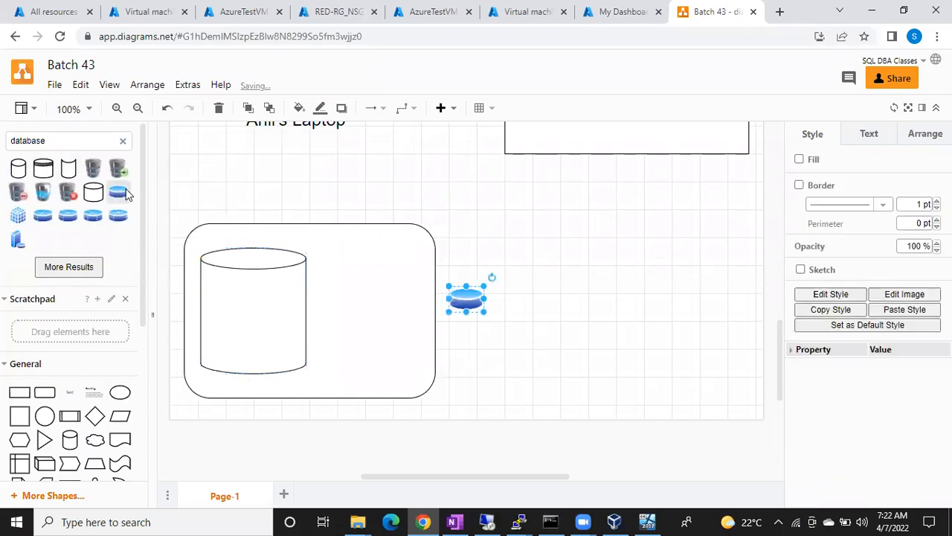
Stack three blue database icons in a vertical column along the left side of the cylinder.
drag(465, 293, 222, 360)
click(222, 322)
drag(222, 321, 223, 328)
click(345, 314)
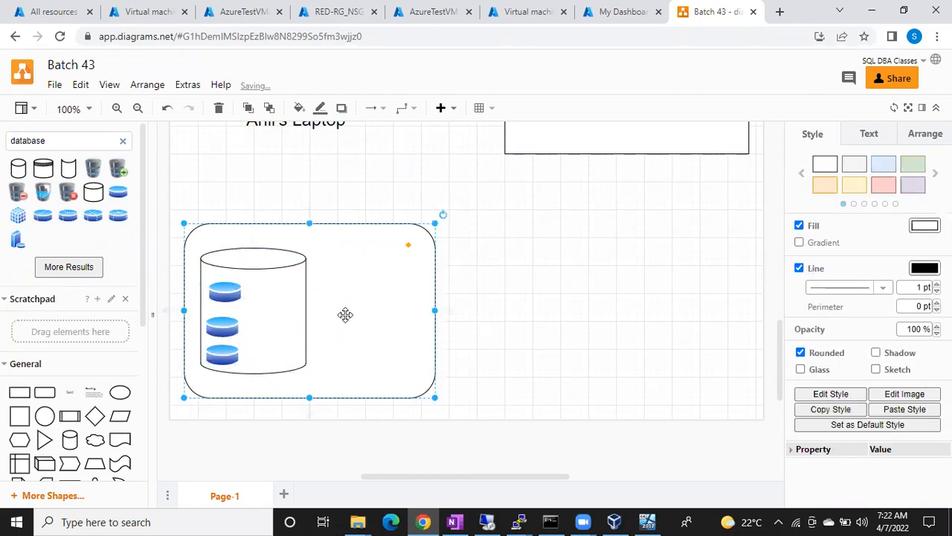
click(225, 295)
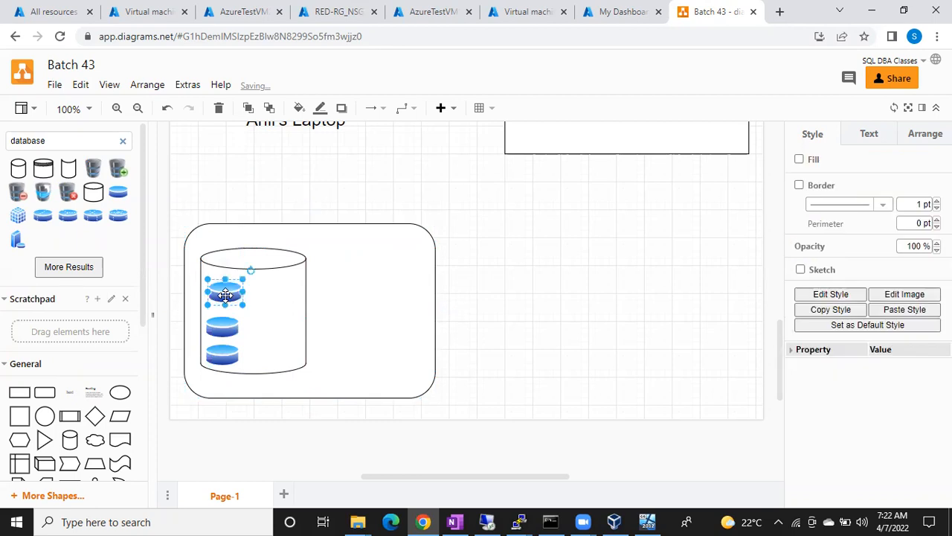
drag(226, 294, 222, 295)
click(390, 297)
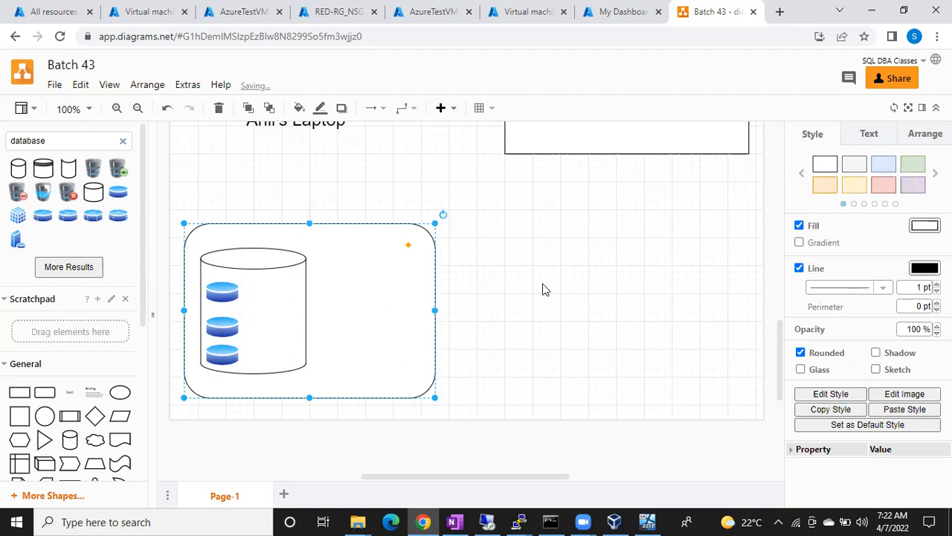
Search the shape library for user and place a blue user icon outside the rounded rectangle, beyond its right edge.
key(ctrl+a)
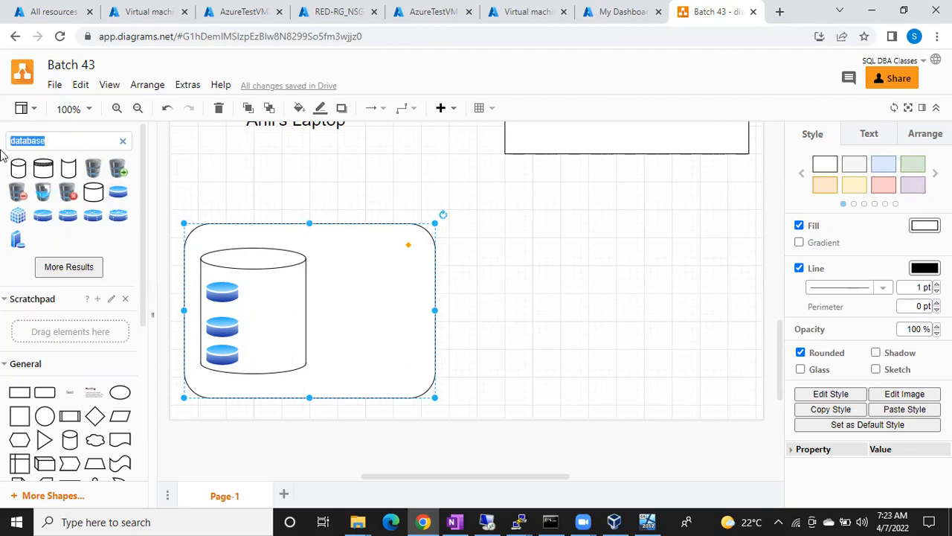
text(user)
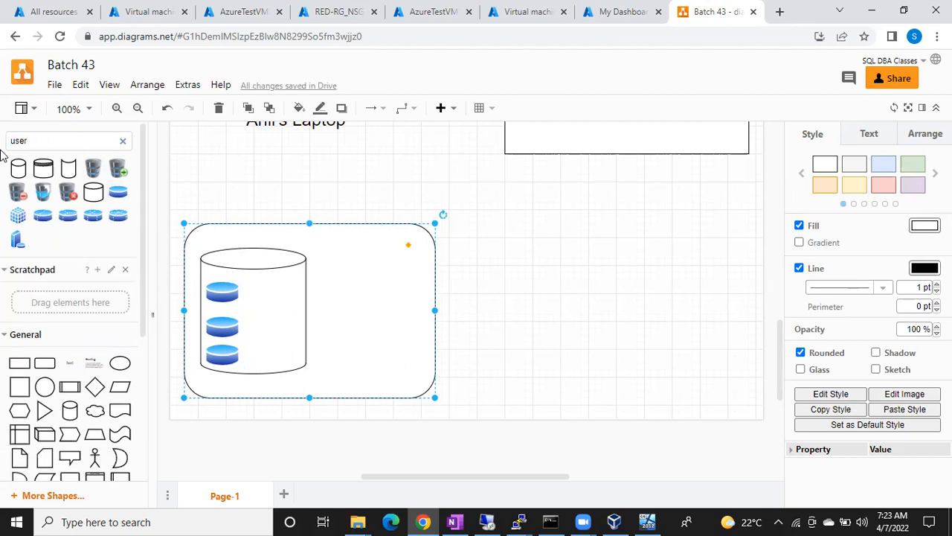
key(Return)
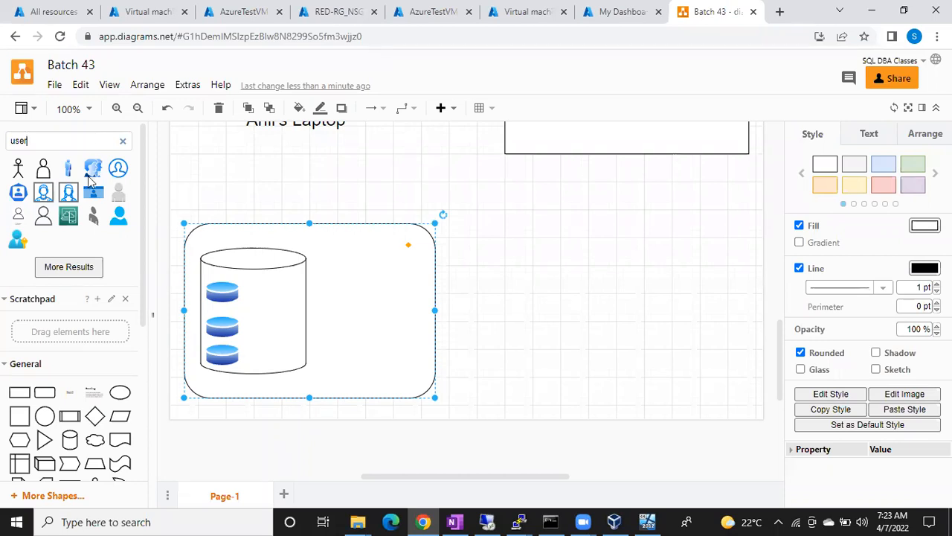
click(115, 226)
drag(464, 296, 519, 281)
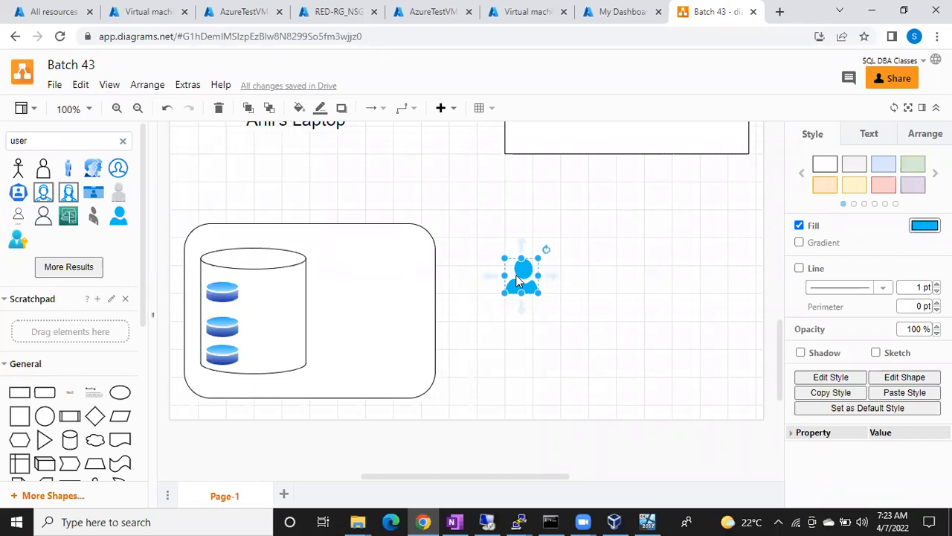
Add a text label with the user's name and position it directly beneath the blue user icon.
double_click(587, 294)
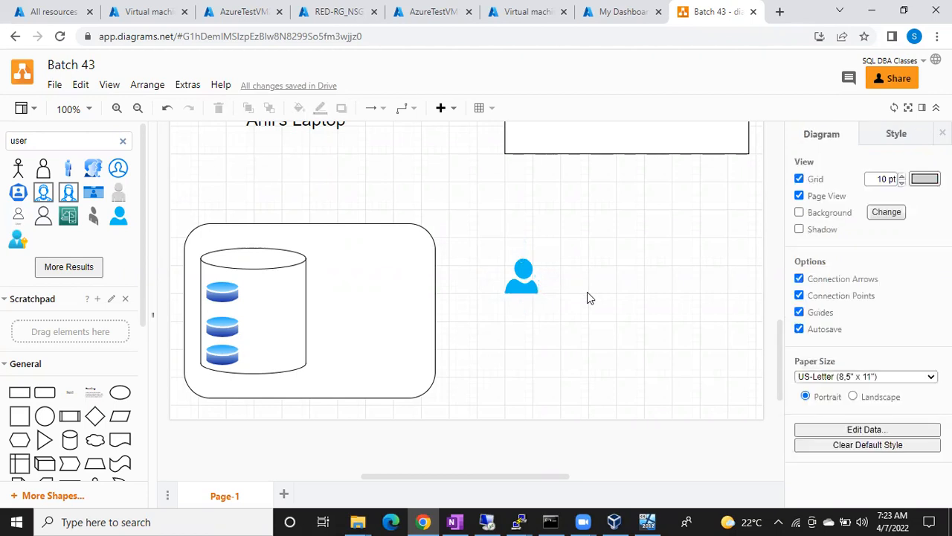
click(587, 293)
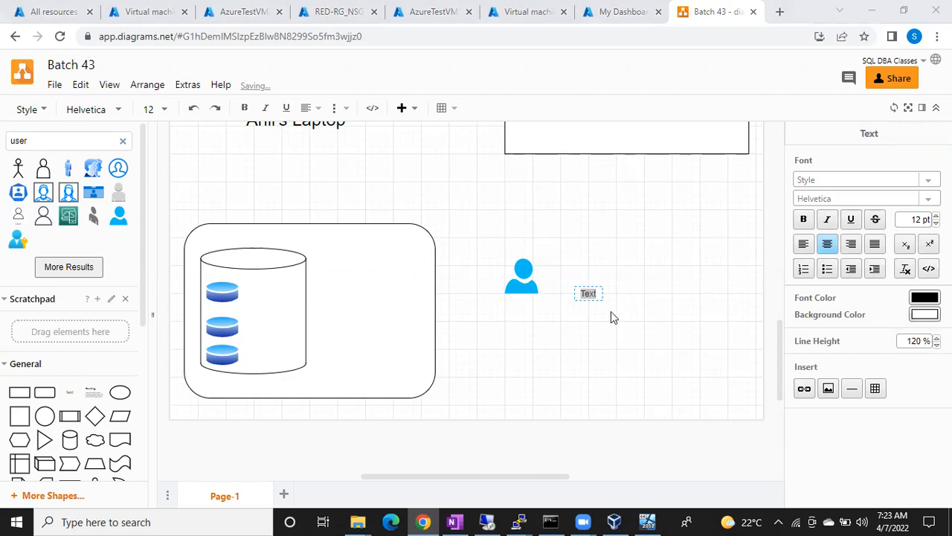
click(588, 294)
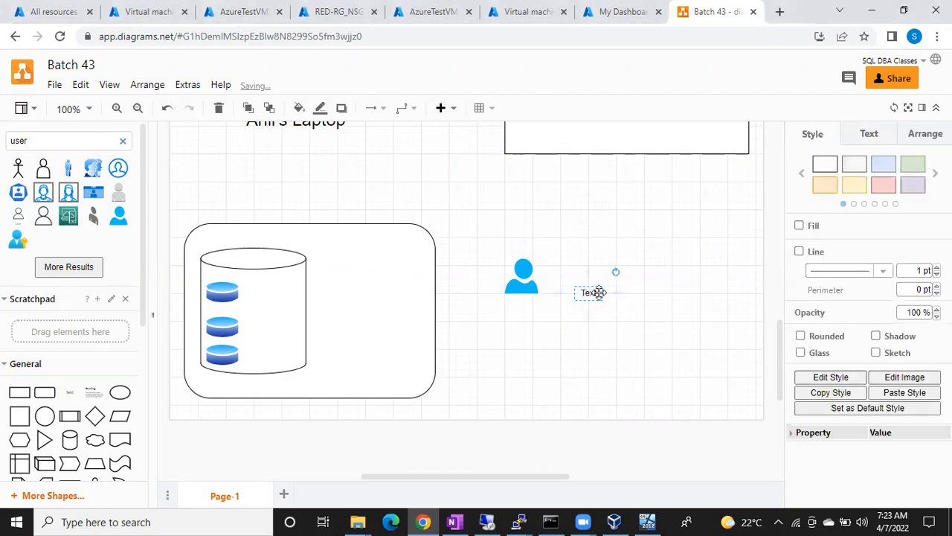
double_click(589, 294)
text(V)
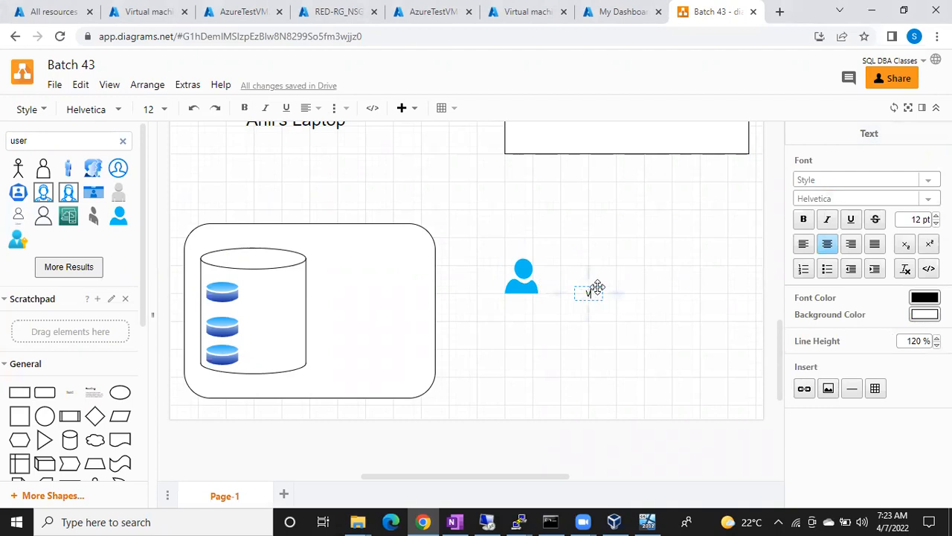
text(inod)
click(658, 226)
drag(588, 292, 520, 295)
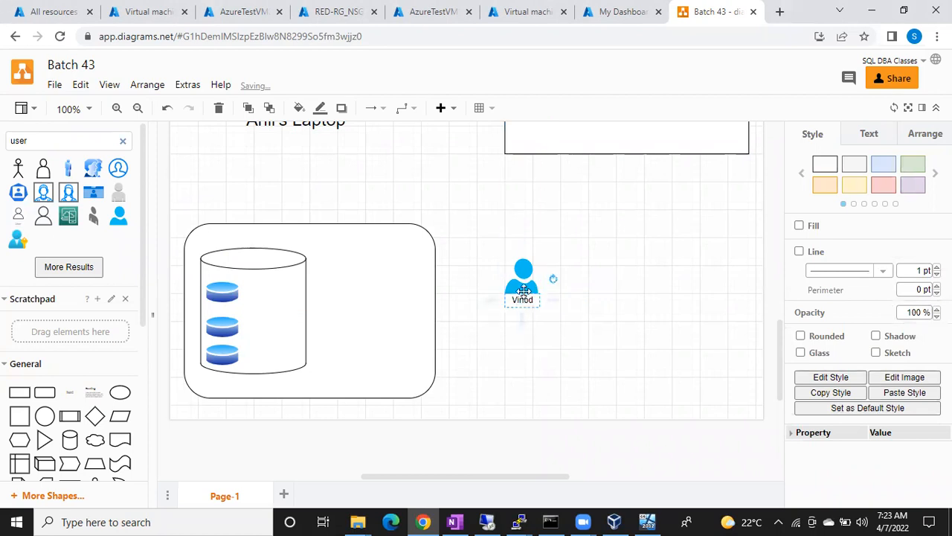
Add a rectangle, shape it tall and narrow, and place it in the right half of the cylinder beside the database icons.
click(523, 284)
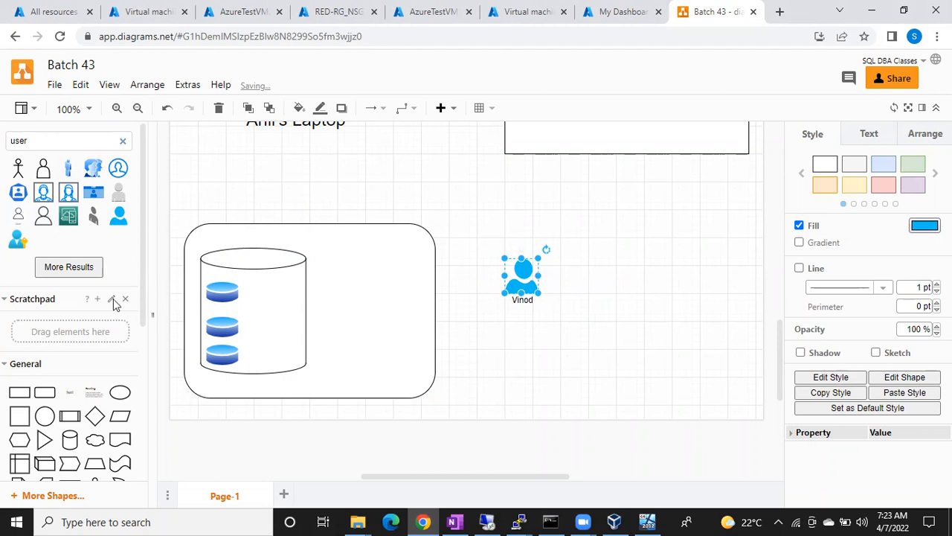
scroll(75, 395, down, 1)
scroll(76, 399, down, 1)
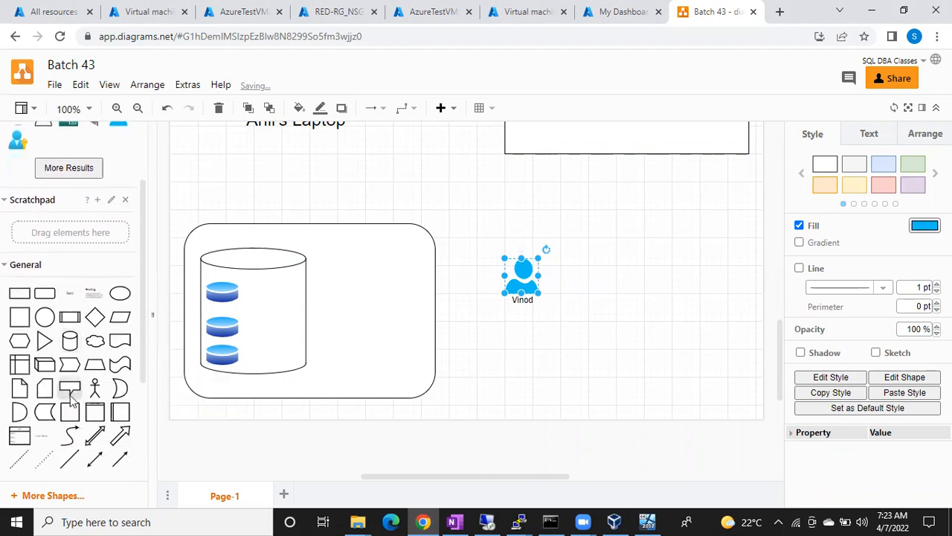
click(280, 281)
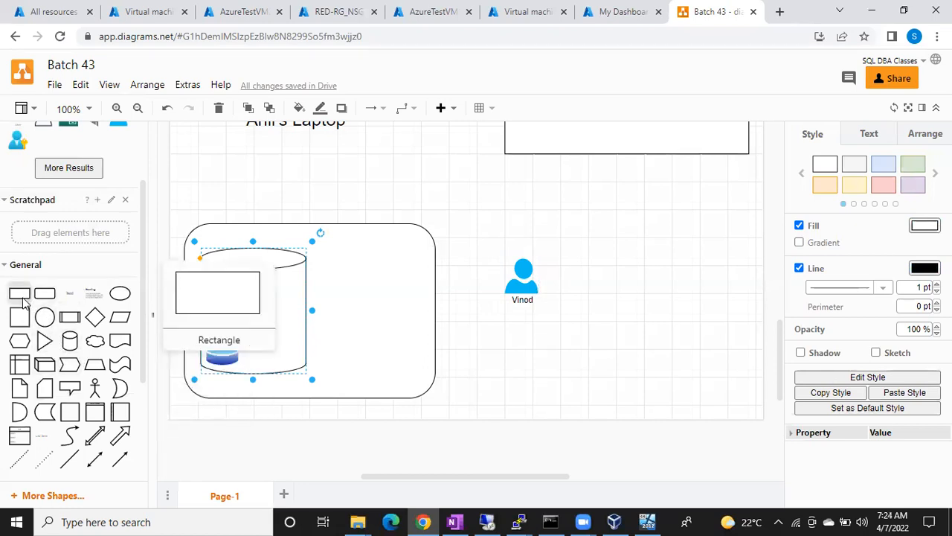
click(23, 299)
drag(466, 295, 266, 363)
drag(267, 323, 285, 322)
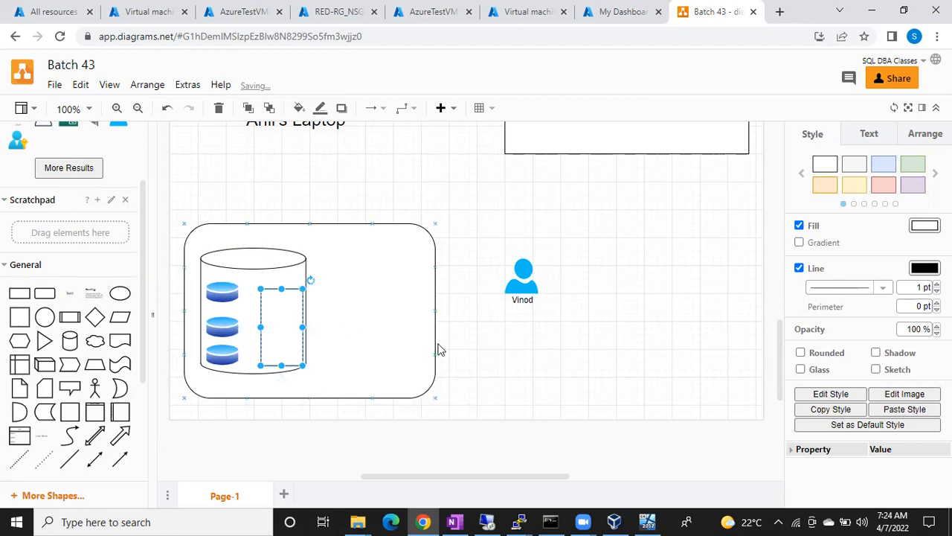
Add the text label logins and position it just above the narrow rectangle inside the cylinder.
click(517, 279)
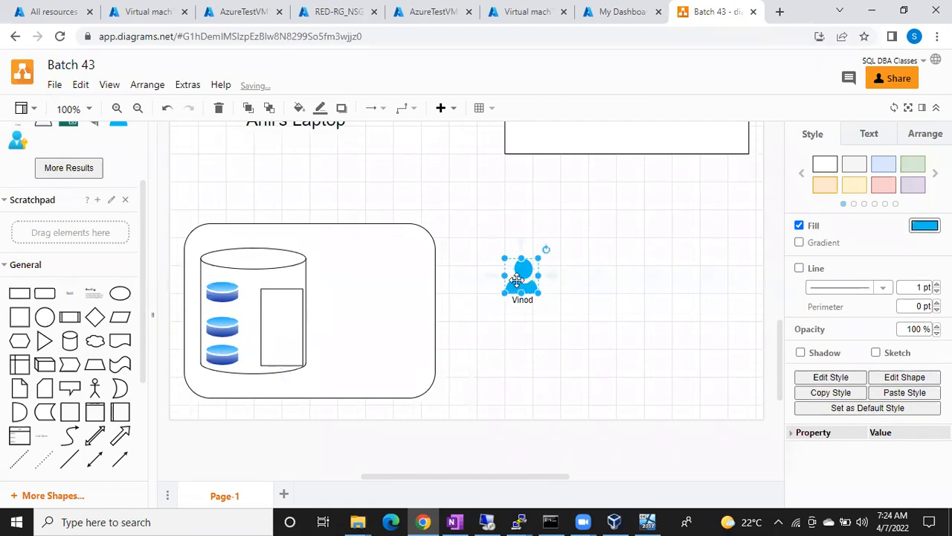
double_click(541, 391)
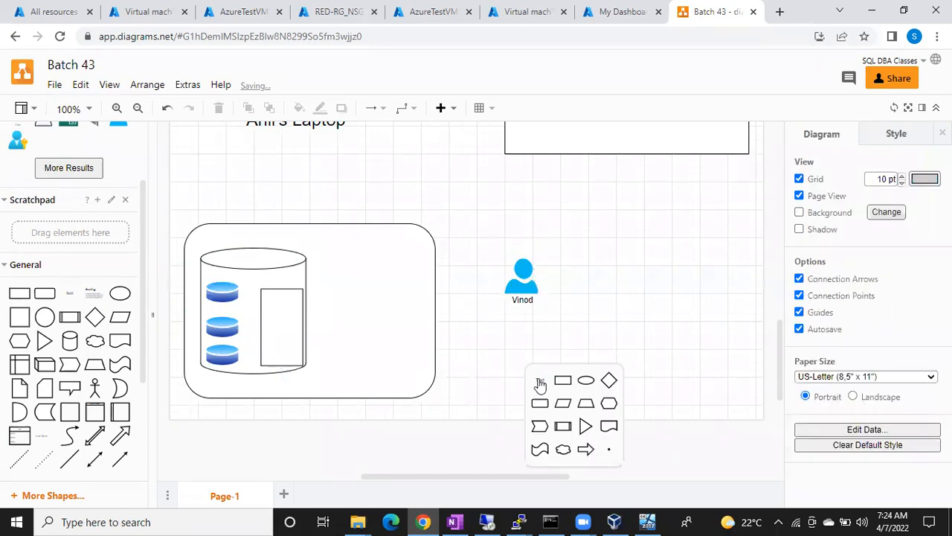
click(540, 382)
text(loign)
key(BackSpace)
key(BackSpace)
key(BackSpace)
text(gins)
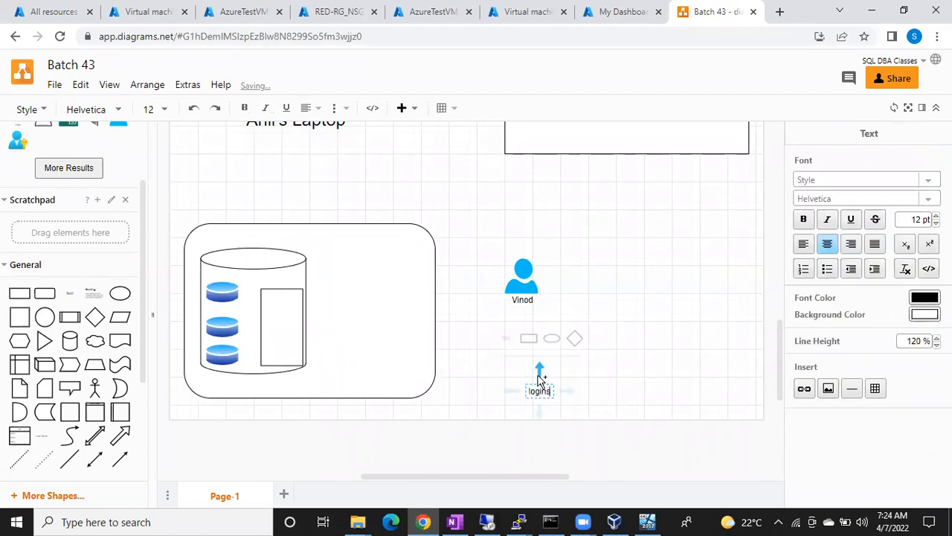
click(598, 393)
drag(541, 392, 273, 280)
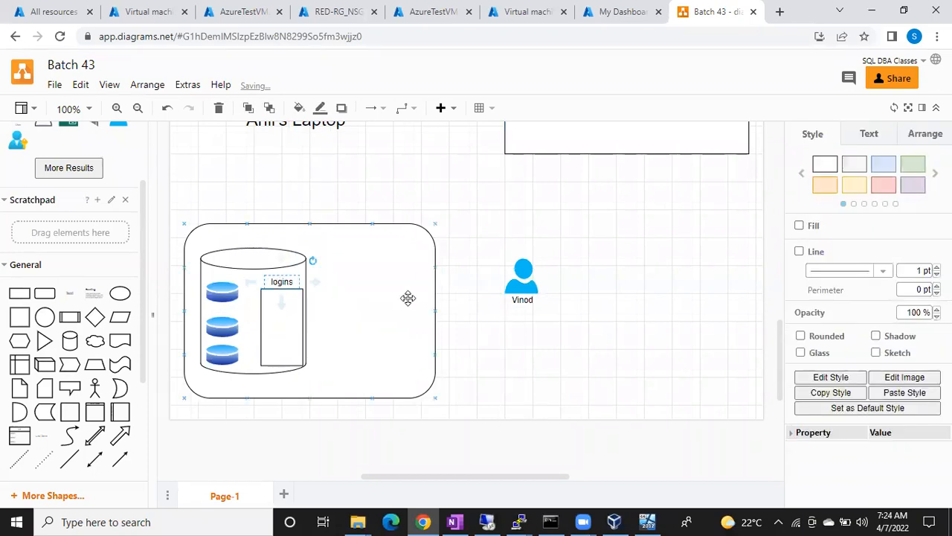
Shrink the user icon, place a copy at the top of the logins rectangle and label that rectangle with the user's name.
click(519, 285)
drag(503, 291, 280, 302)
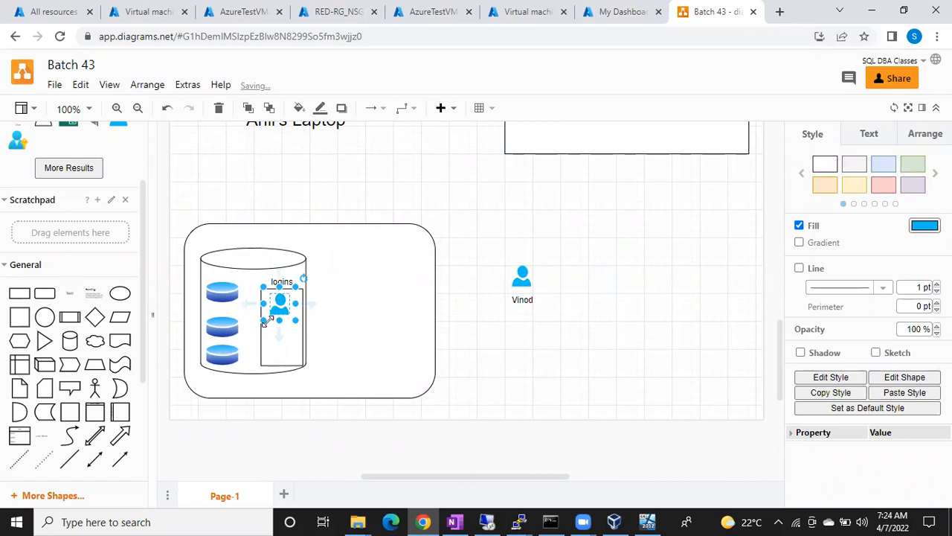
click(519, 301)
drag(518, 301, 278, 322)
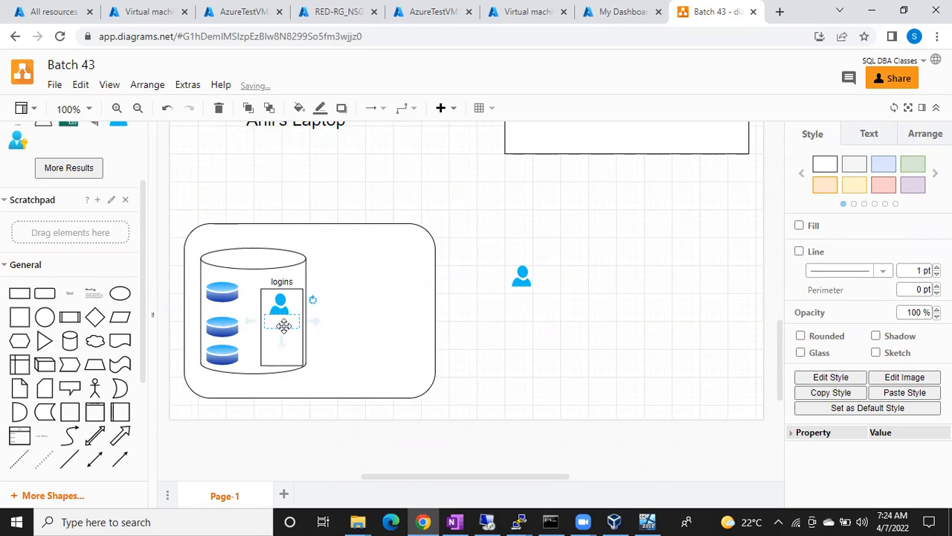
key(Escape)
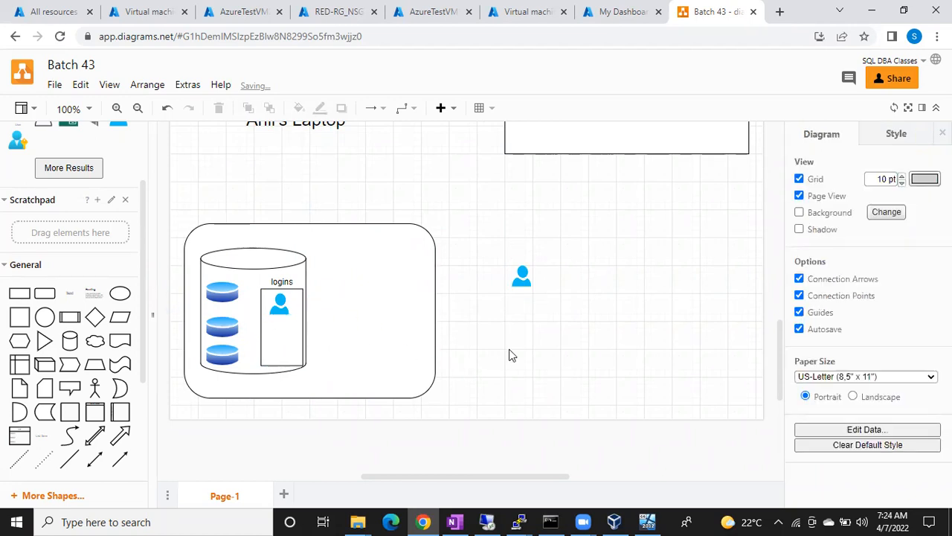
double_click(285, 334)
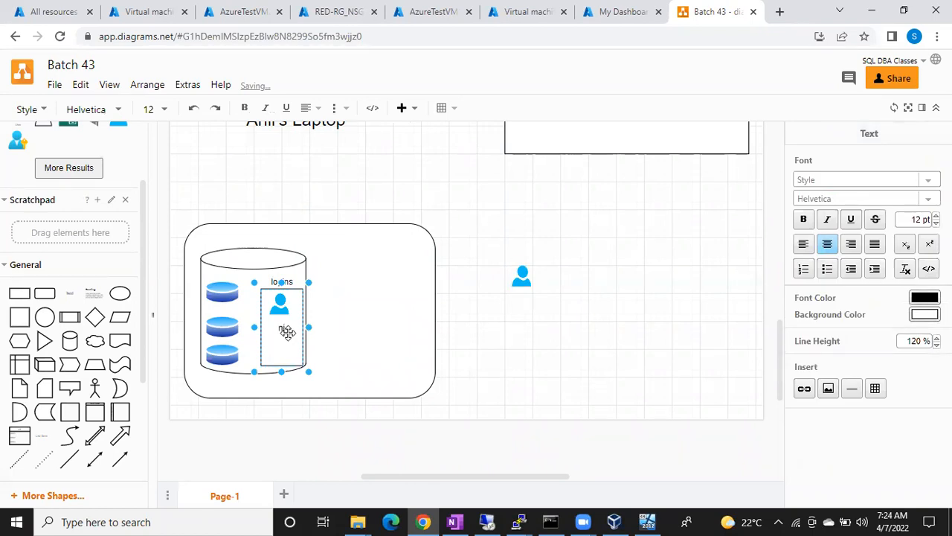
text(vinod)
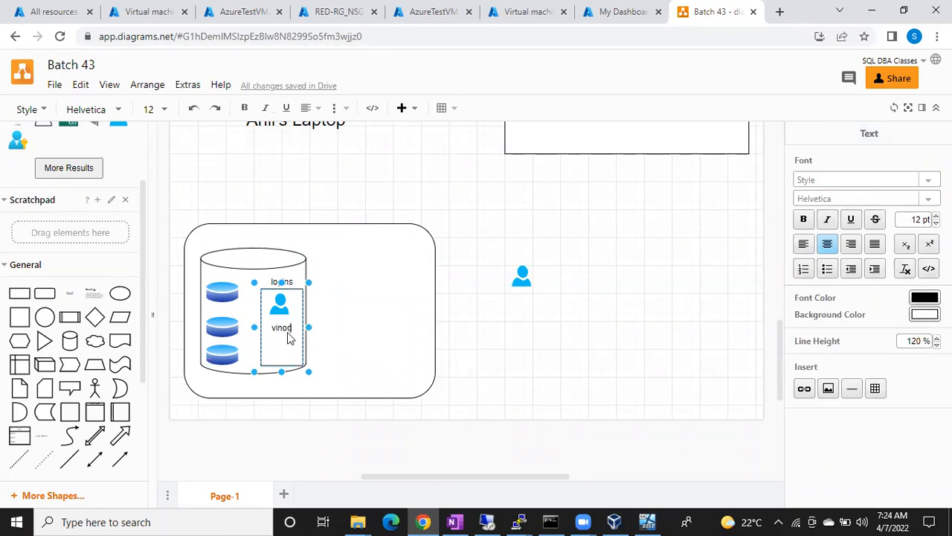
click(404, 321)
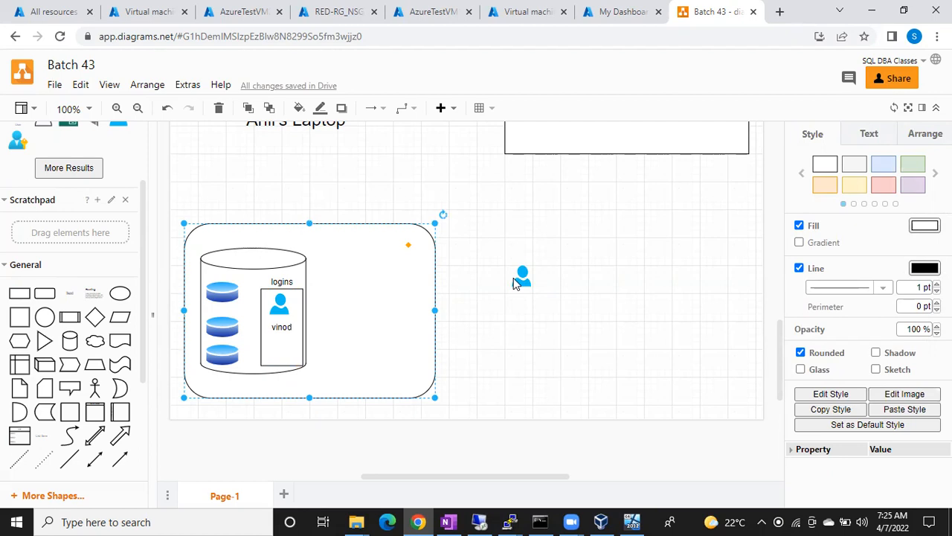
Add a user icon with a yellow key, shrink it and place it below the outside user icon.
click(79, 171)
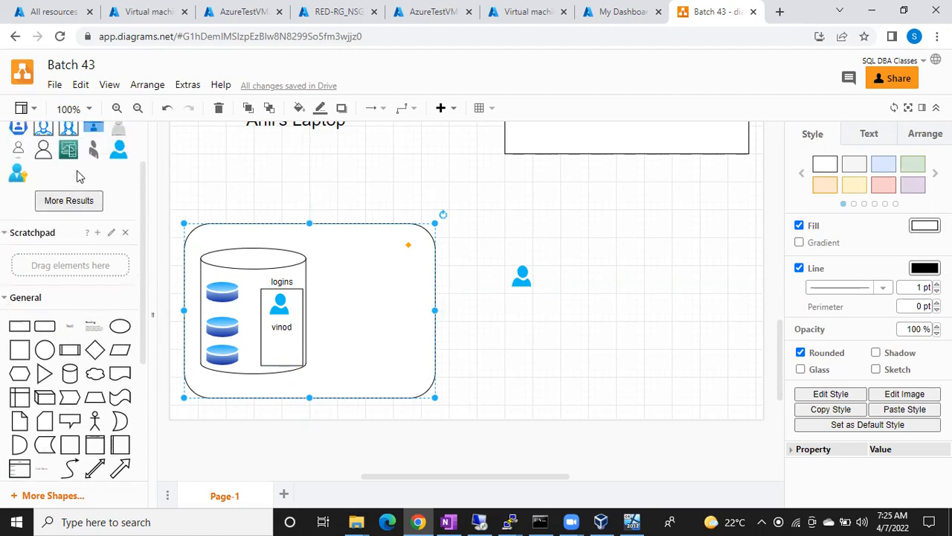
click(19, 174)
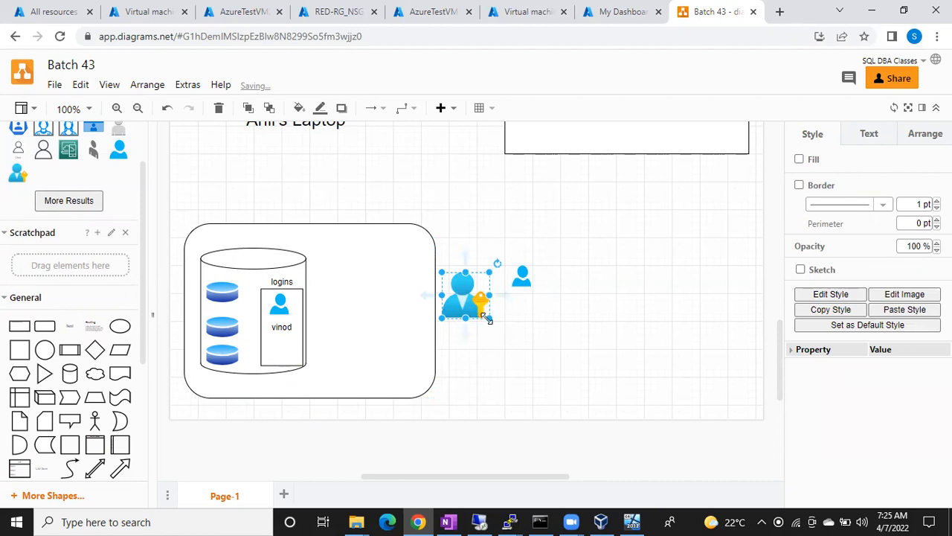
drag(487, 318, 491, 344)
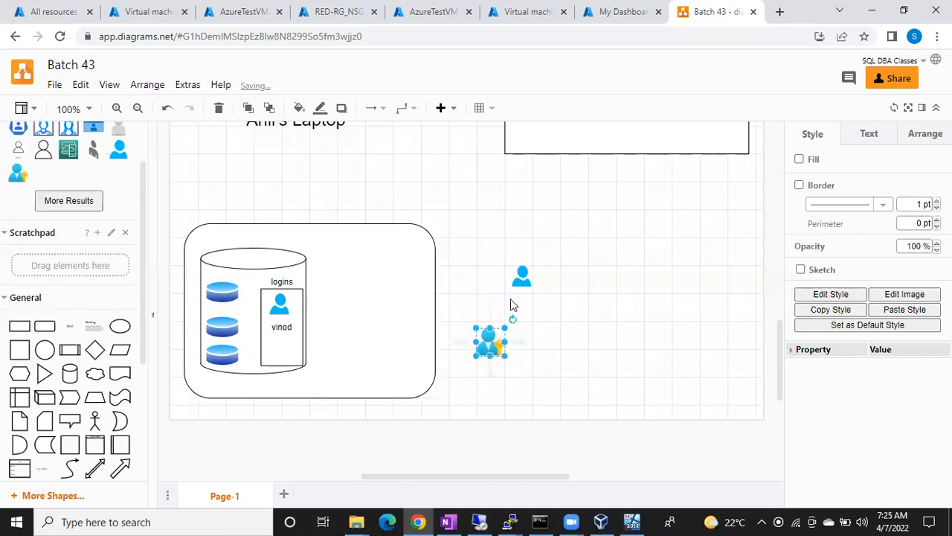
click(520, 279)
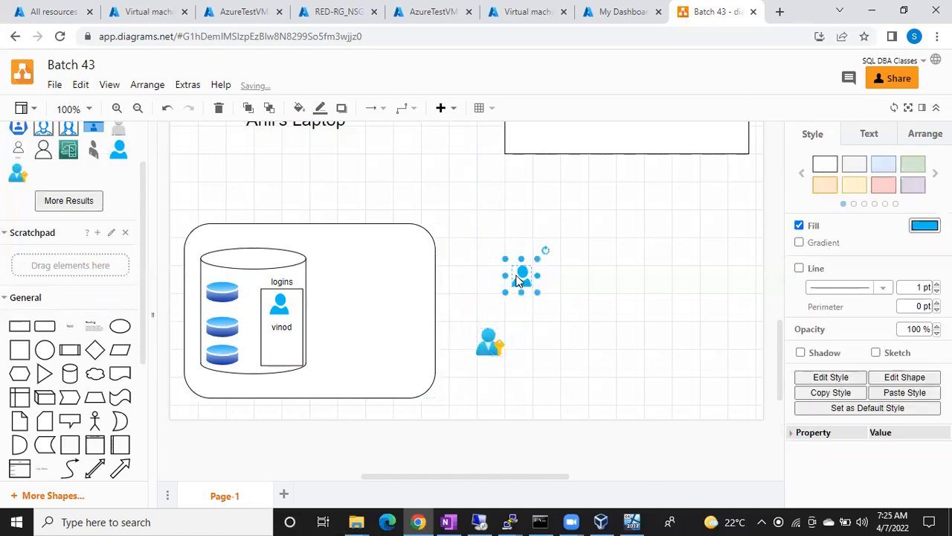
click(490, 343)
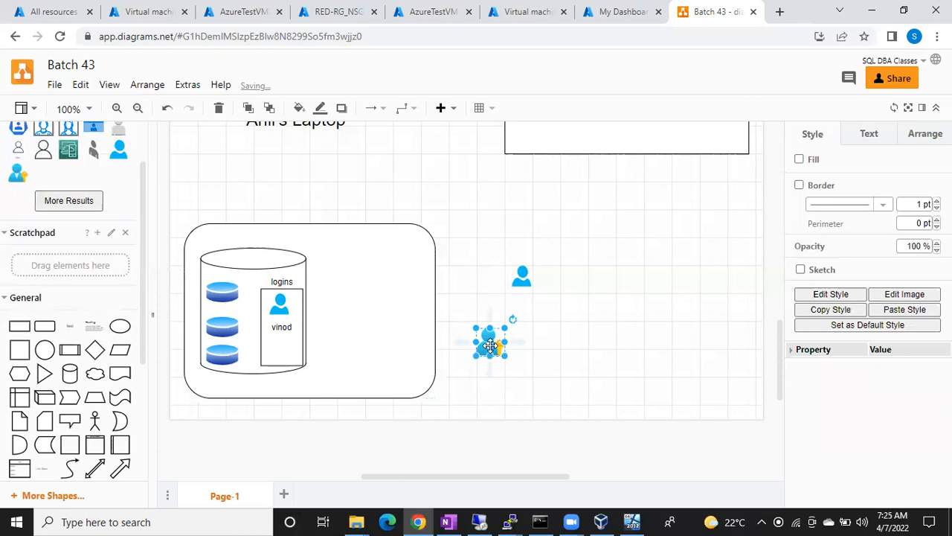
click(520, 279)
click(491, 344)
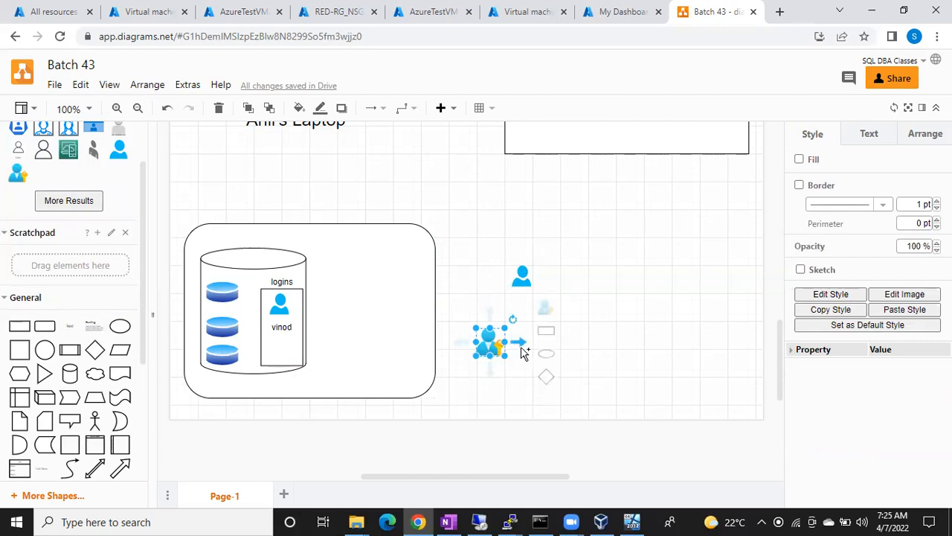
mouse_move(519, 341)
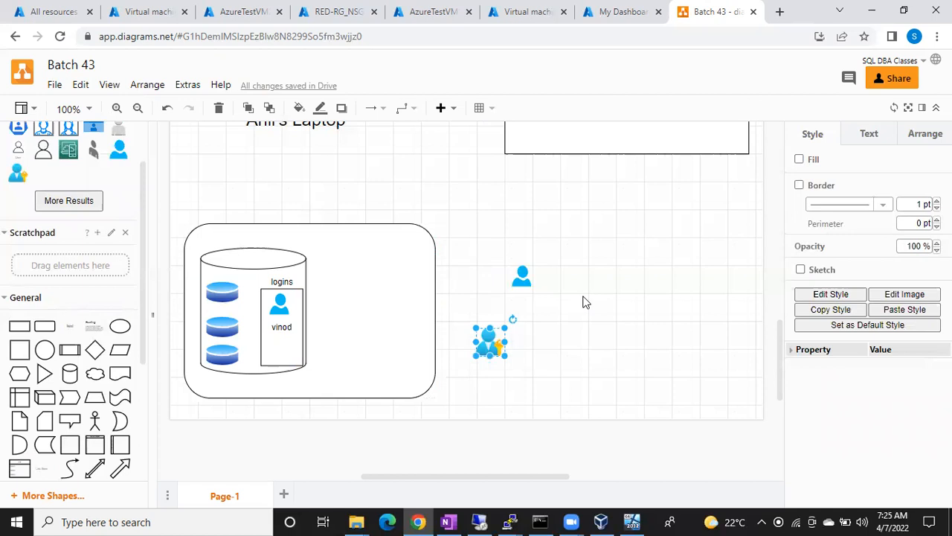
click(585, 303)
click(495, 339)
click(520, 278)
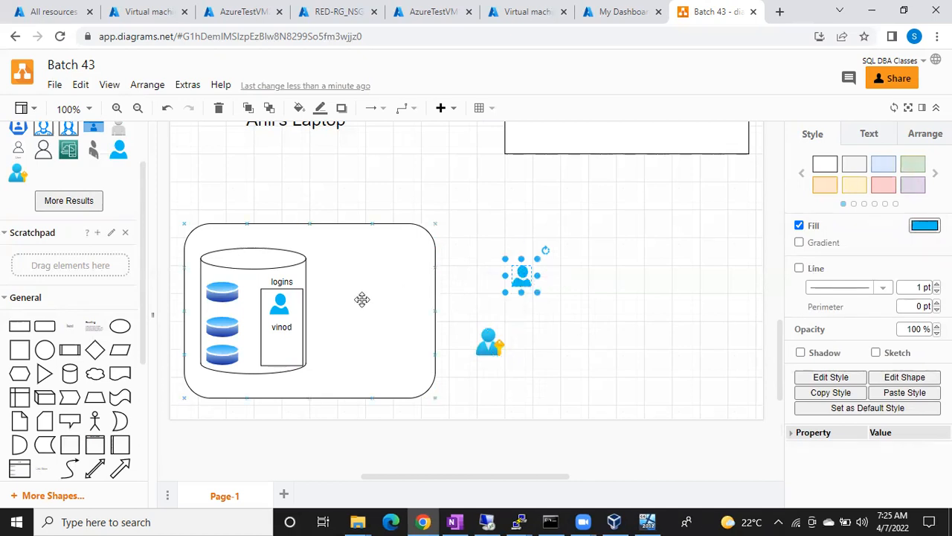
click(277, 331)
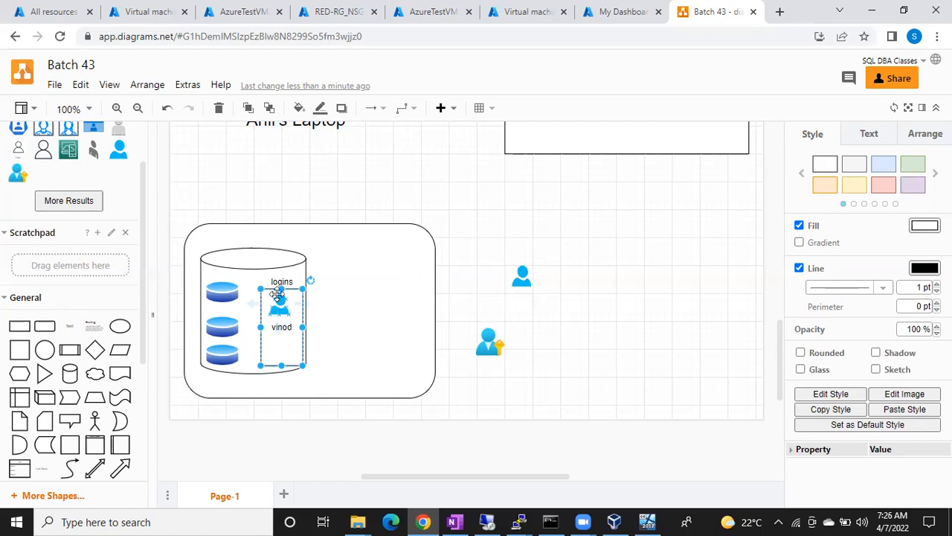
click(249, 261)
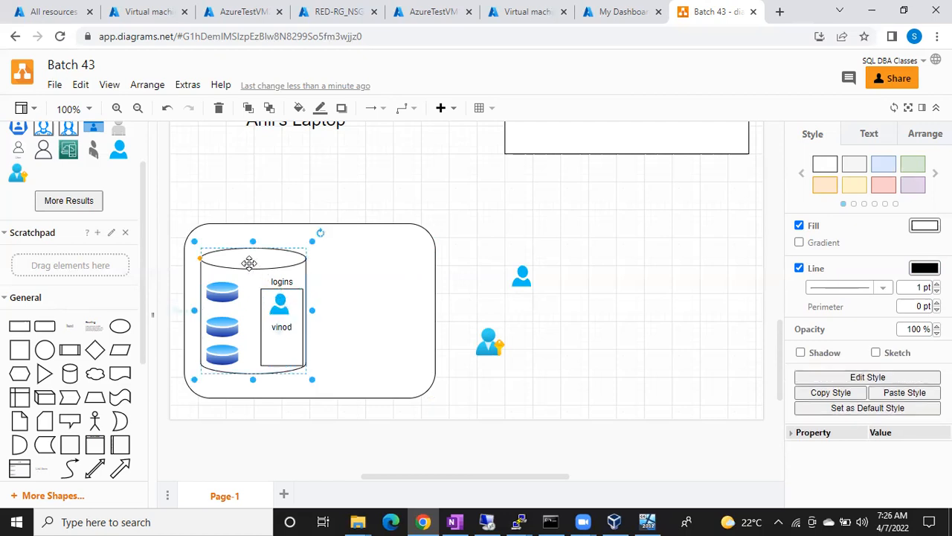
click(280, 302)
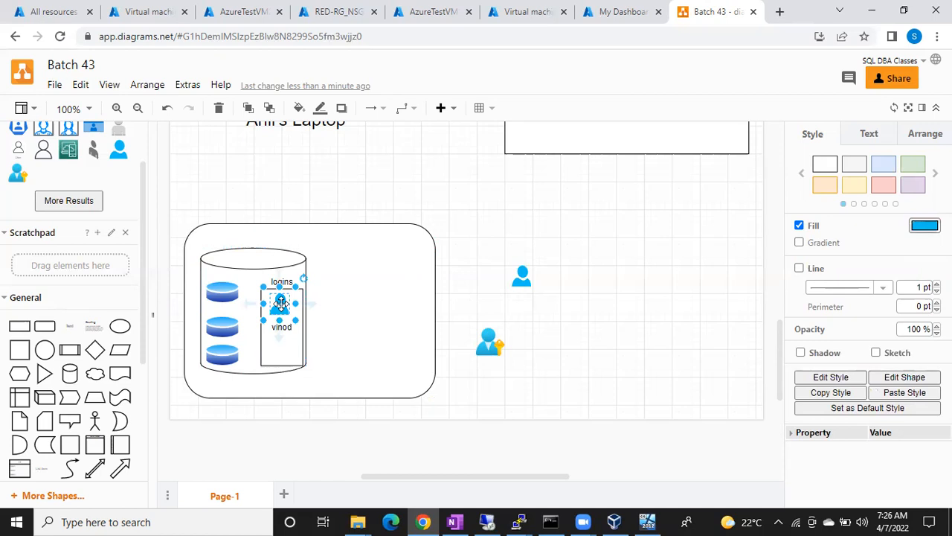
Open Notepad and write the opening line "For creating windows login there is a pre.".
key(super+r)
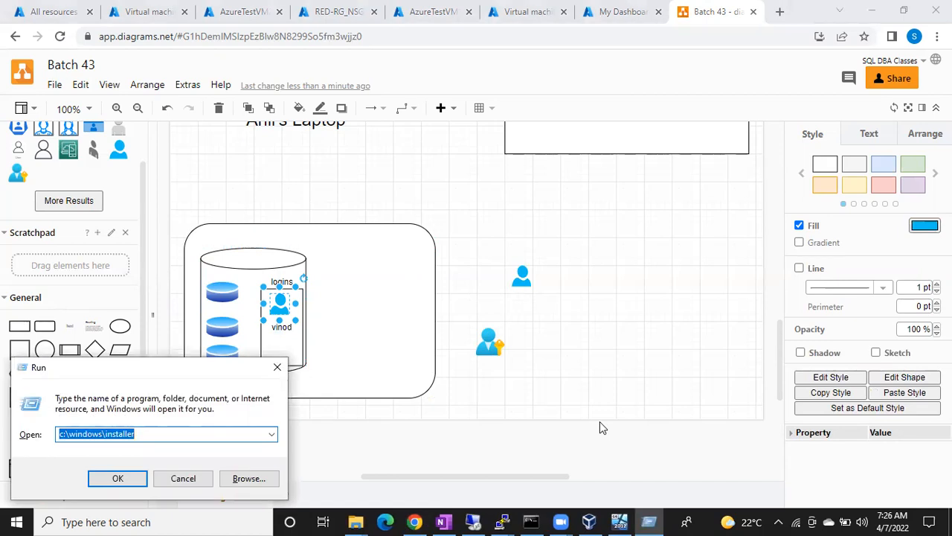
text(notepad)
key(Return)
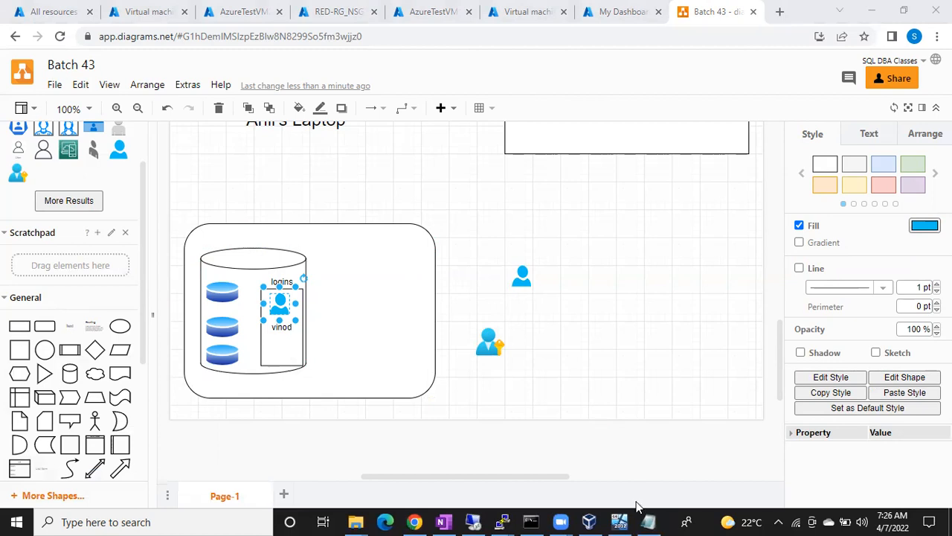
text(For creaati)
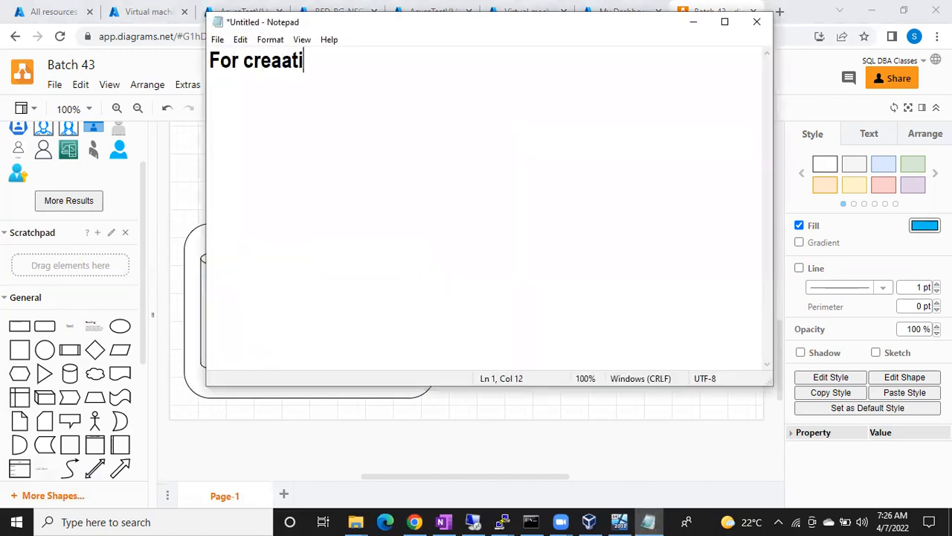
key(BackSpace)
key(BackSpace)
text(ting windows )
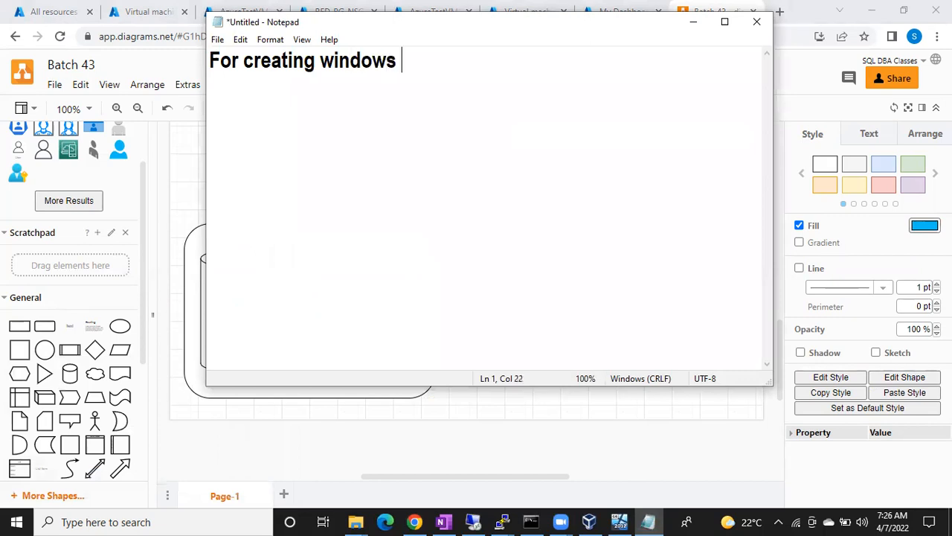
text(login there is a pr)
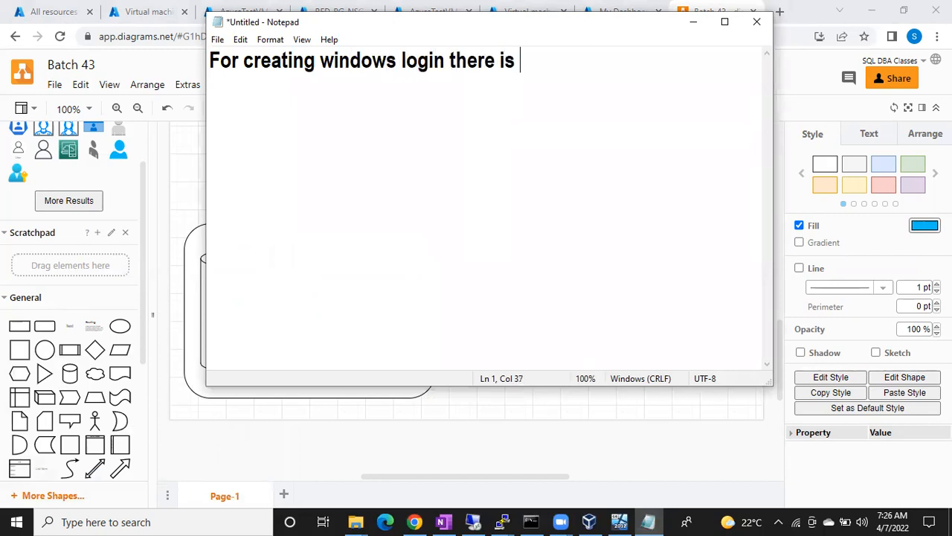
key(BackSpace)
text(pre.)
key(Return)
Add the line "Windows user should be there" to the note, separated from the opening line by a blank line.
text(Windows user should)
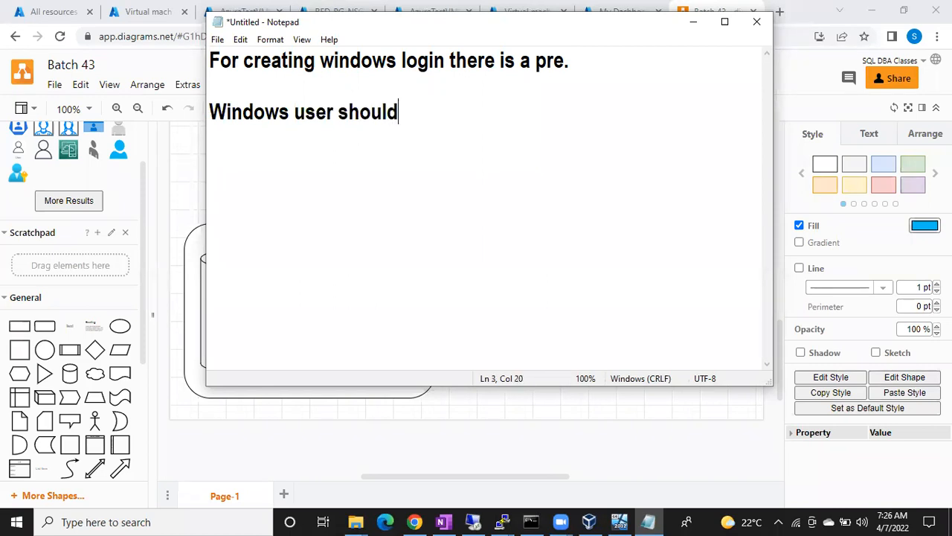
text( be there)
key(Return)
key(Return)
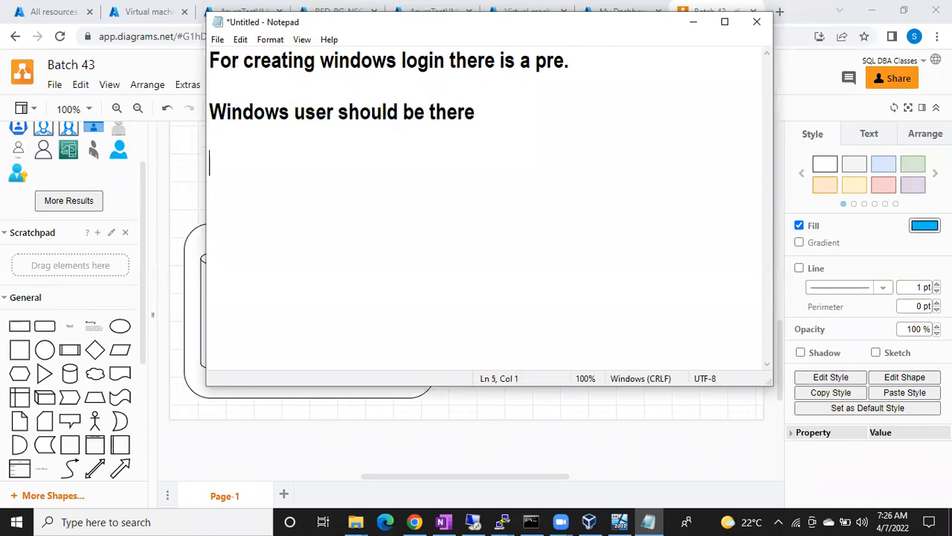
Insert the three lines Login, Database user and Server user between the opening line and "Windows user should be there".
key(Up)
key(Up)
key(Up)
key(Return)
key(Return)
key(Up)
text(Login)
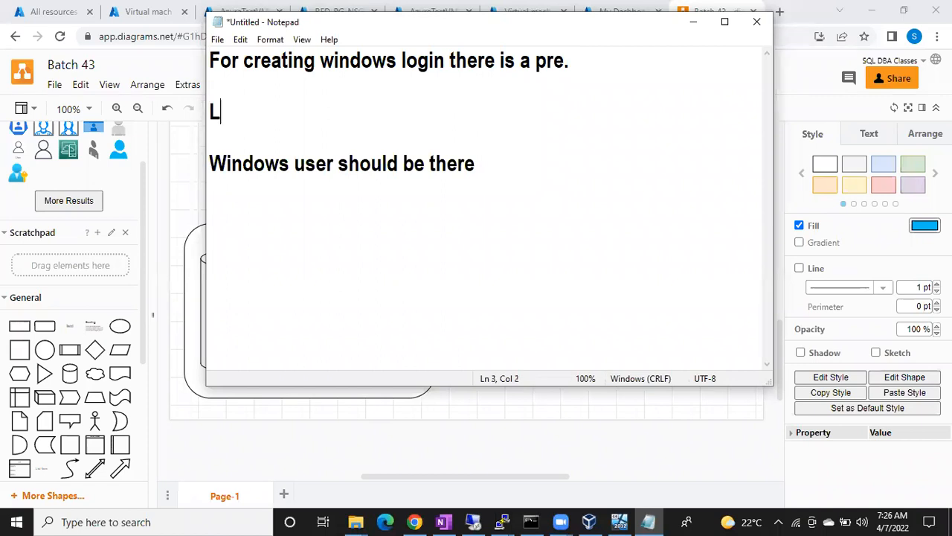
key(Return)
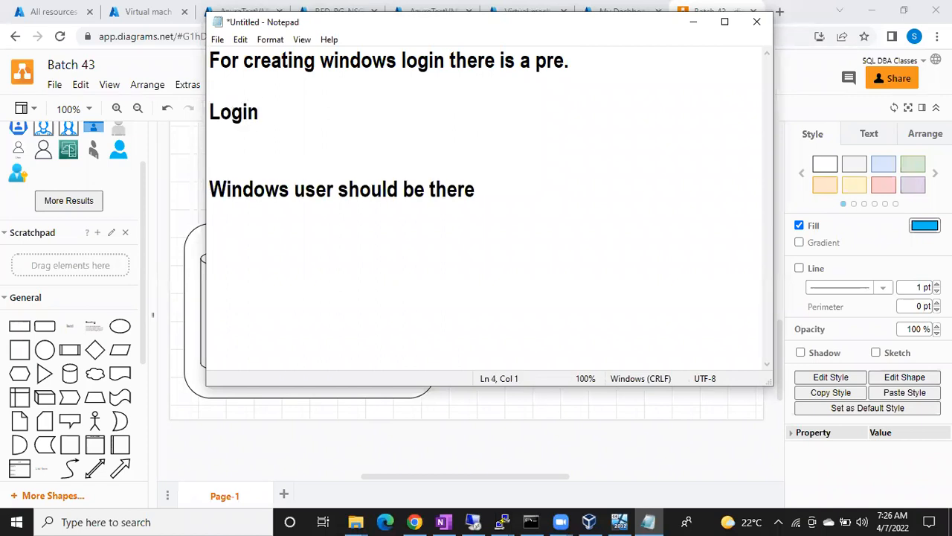
text(Database user)
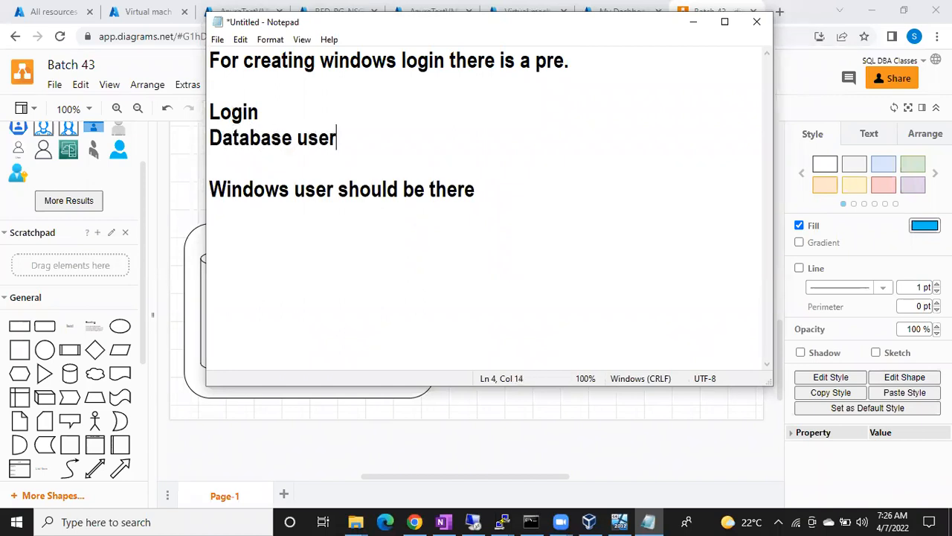
key(Return)
text(Server user)
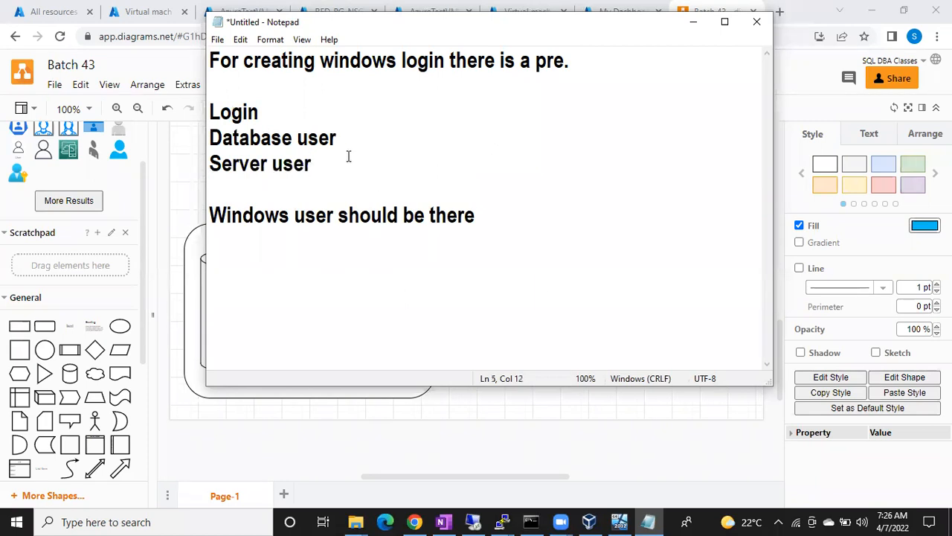
drag(318, 162, 211, 116)
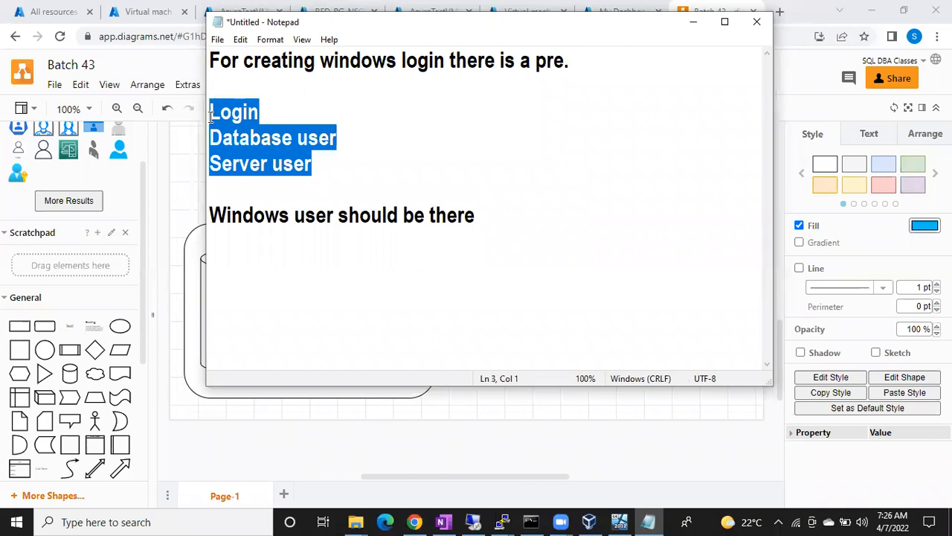
click(347, 139)
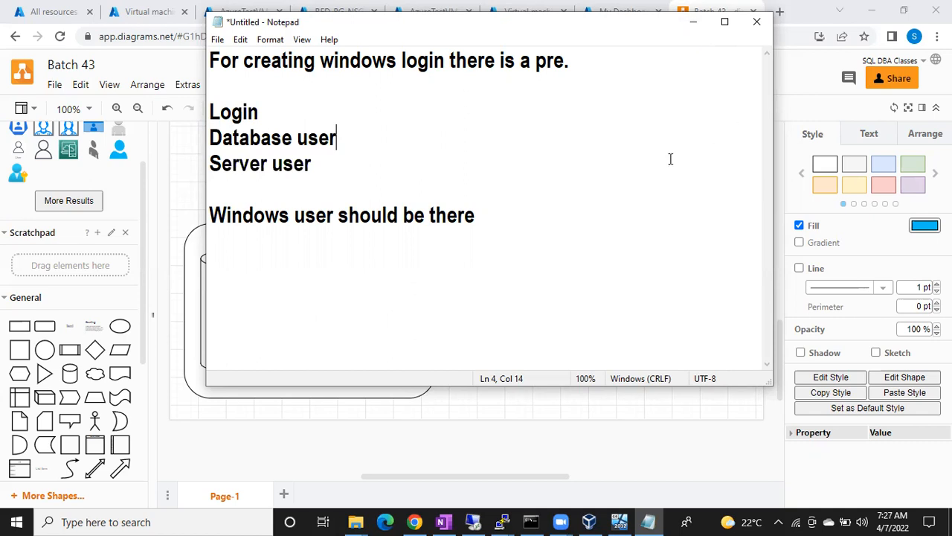
Add the line "Windows Login--> Windows level user should be there" at the end of the note.
click(495, 220)
key(Return)
text(Wi)
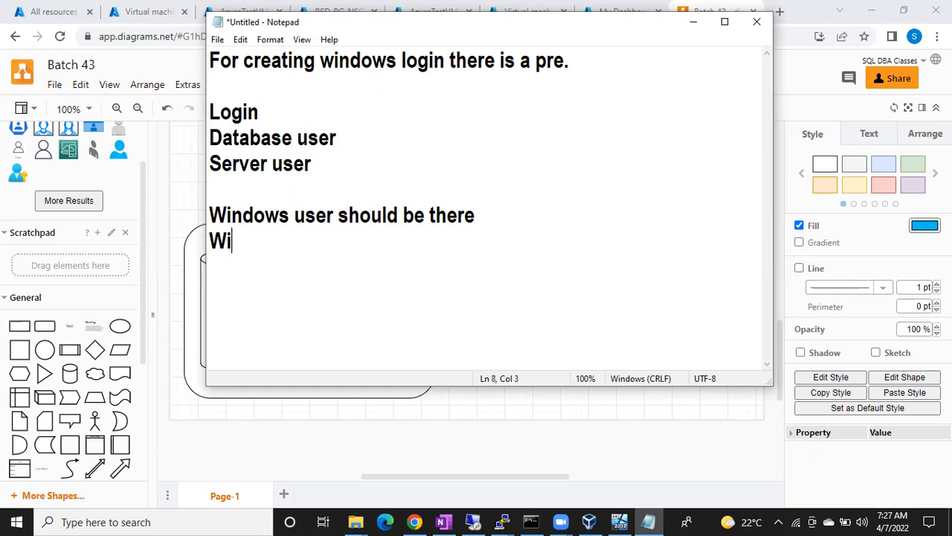
text(ndows Lo)
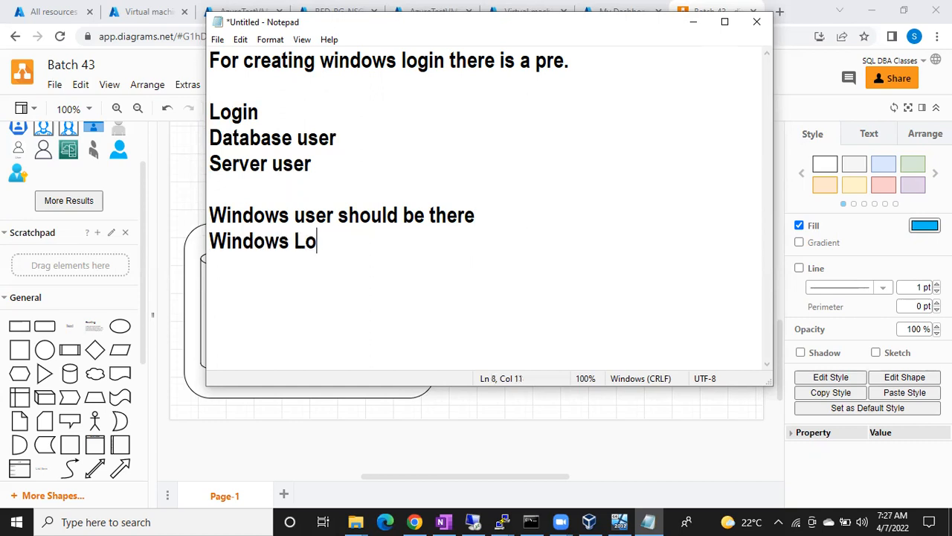
text(gin--> Windows level us)
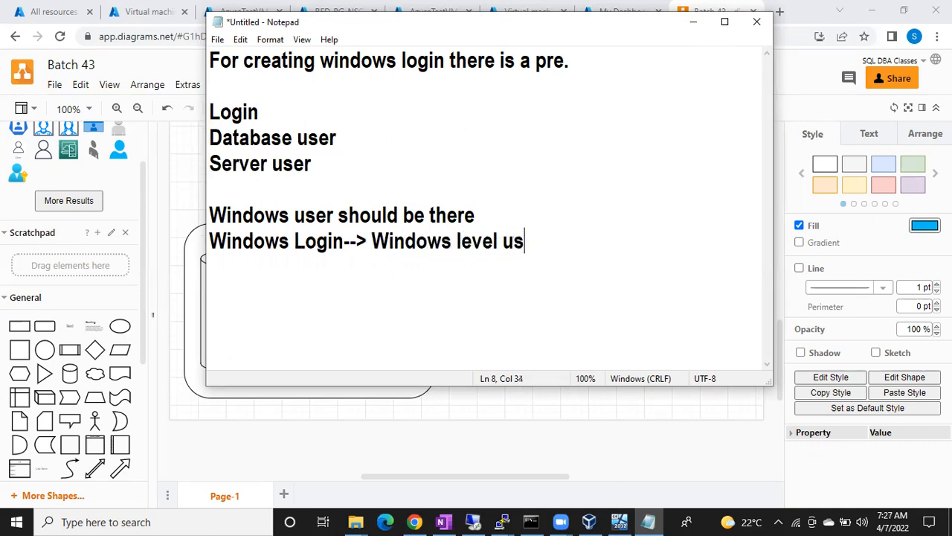
text(er should be )
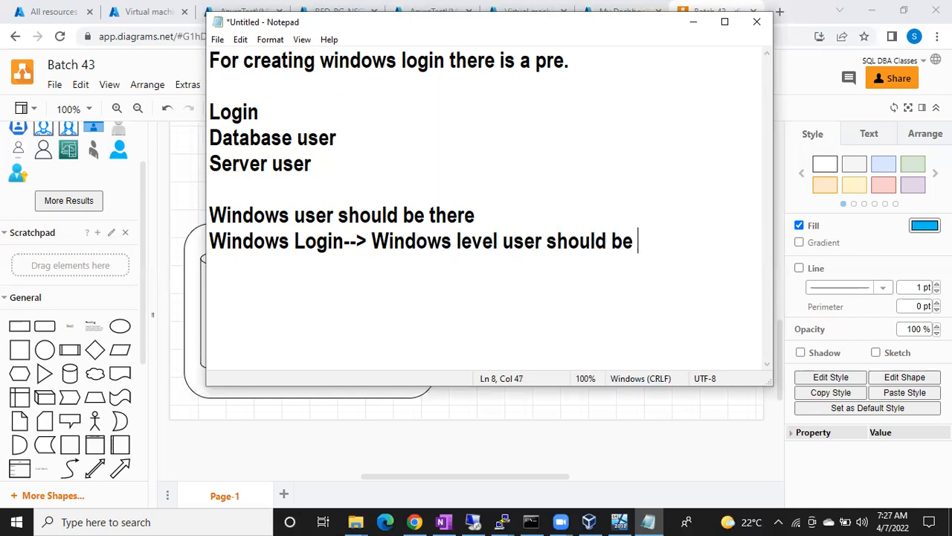
text(there)
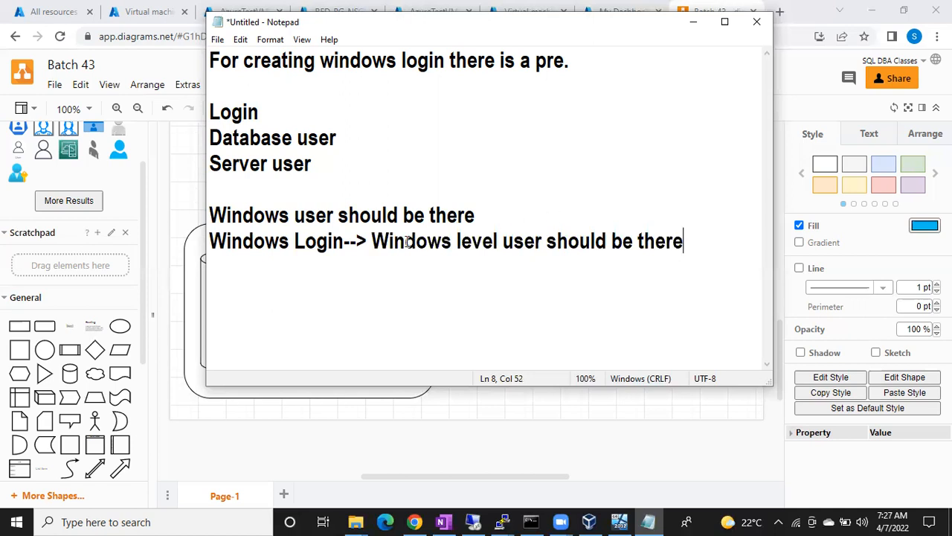
Insert "in the sql server" after "Windows Login" in the last line of the note.
drag(263, 242, 313, 242)
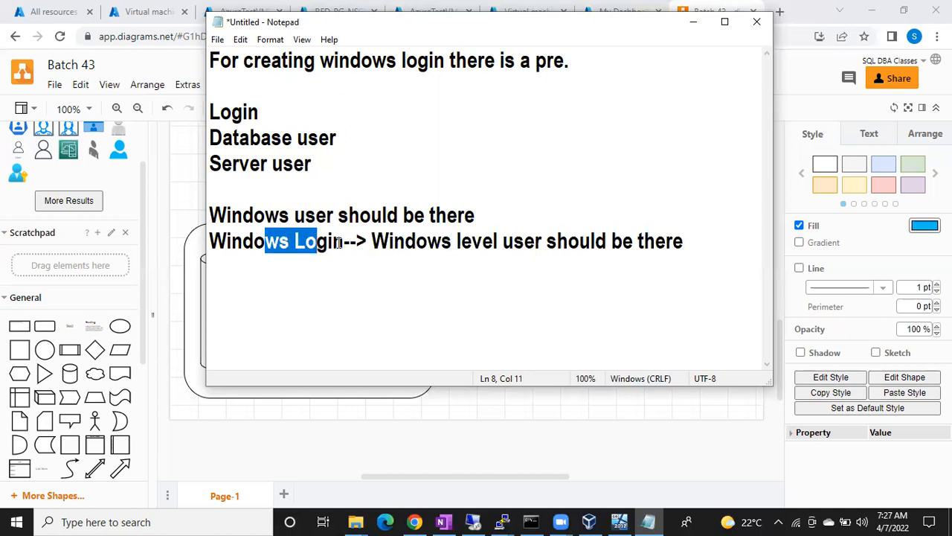
click(344, 242)
text(in the sql ser)
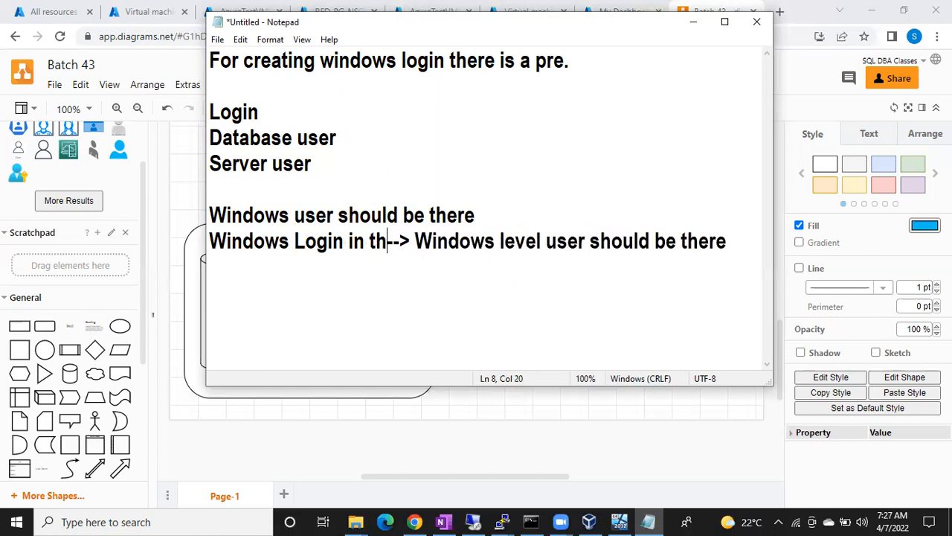
text(ver)
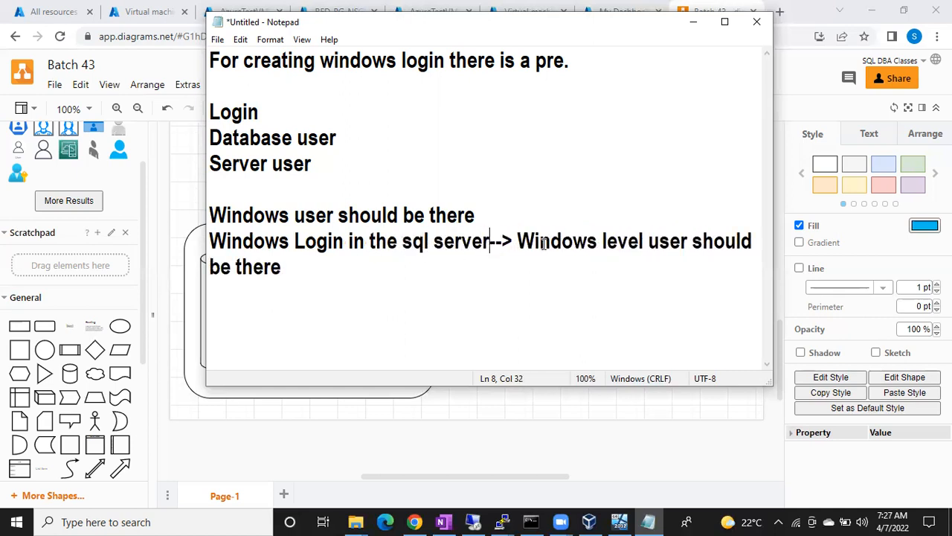
drag(517, 240, 559, 266)
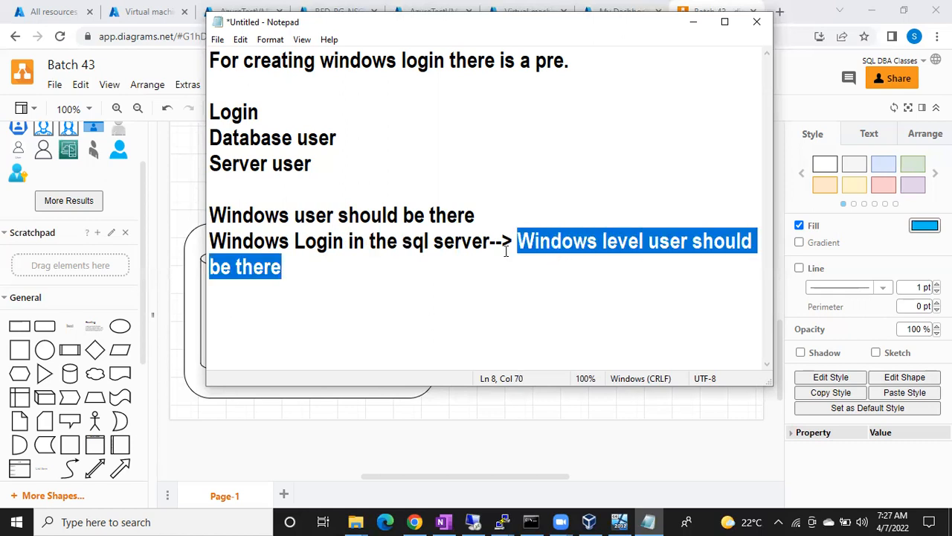
drag(242, 240, 463, 241)
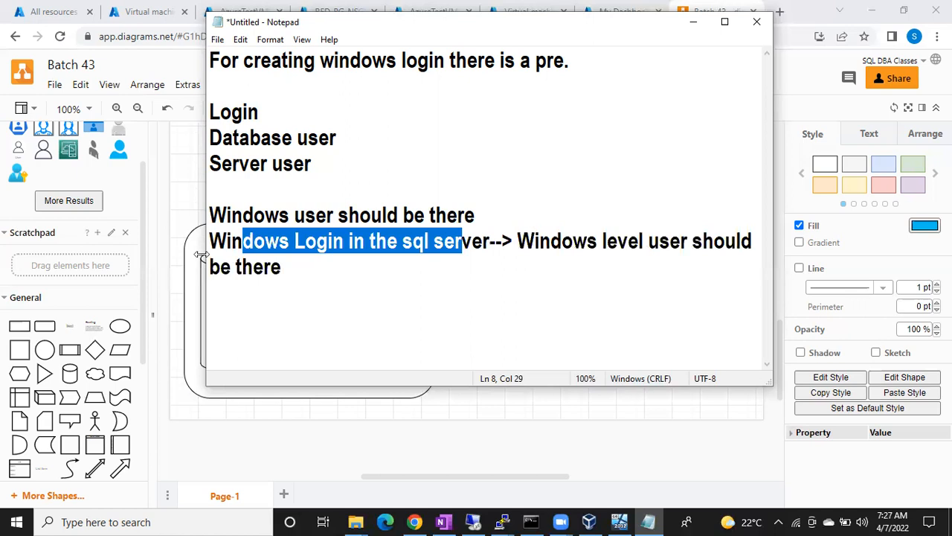
Return to the Batch 43 diagram and move the user icon in the logins rectangle down, just above its name label.
click(174, 243)
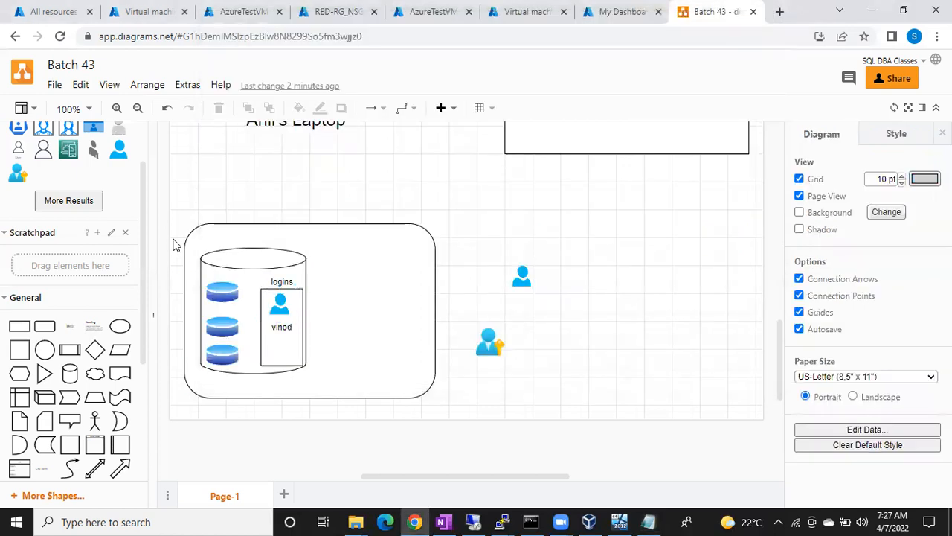
drag(279, 301, 283, 314)
click(207, 206)
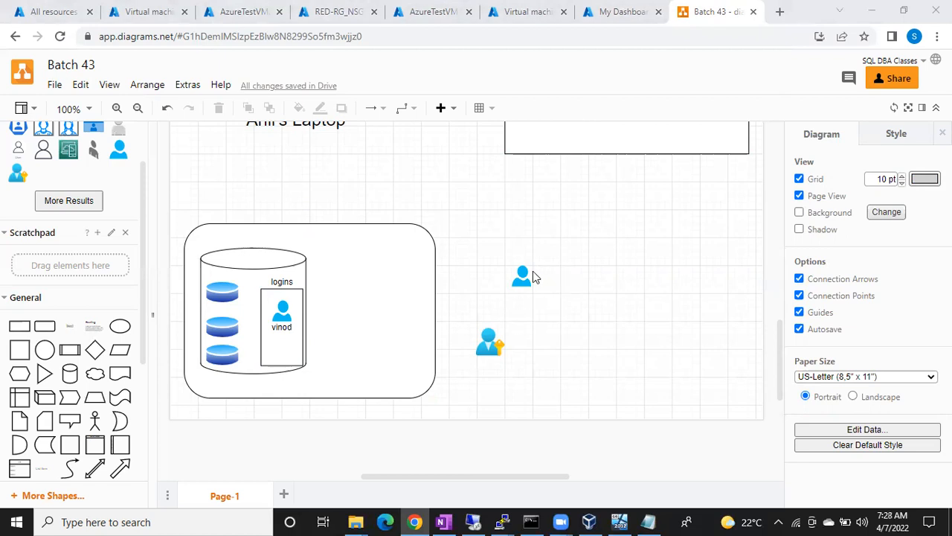
Add the text label Windows Server at 25 pt and place it just above the large rounded rectangle.
click(321, 200)
double_click(321, 199)
click(321, 200)
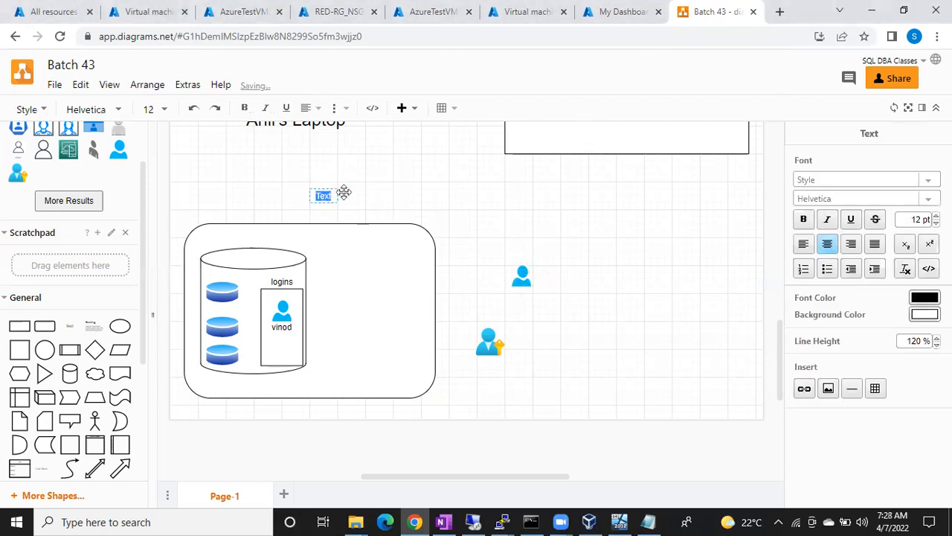
click(918, 219)
text(25)
key(Return)
text(Wind)
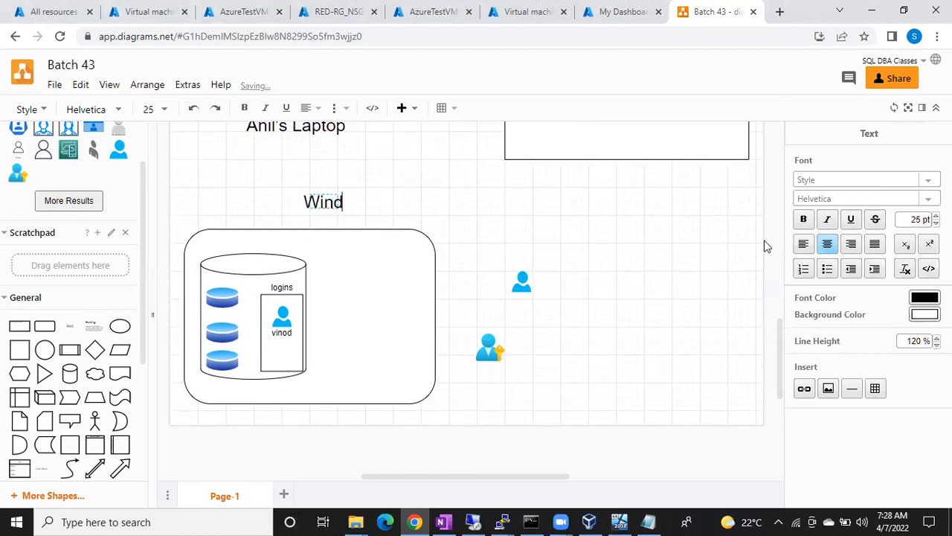
text(ows Server)
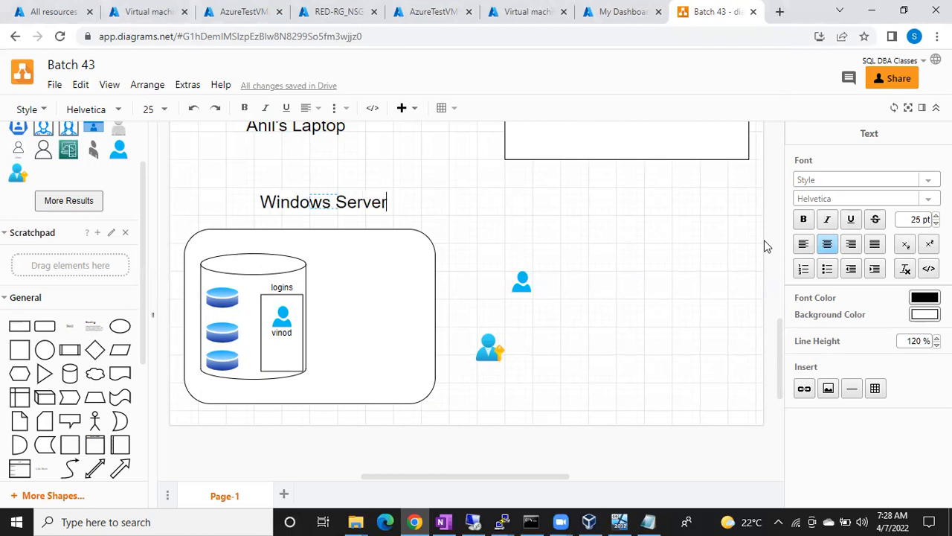
click(416, 199)
drag(340, 195, 316, 211)
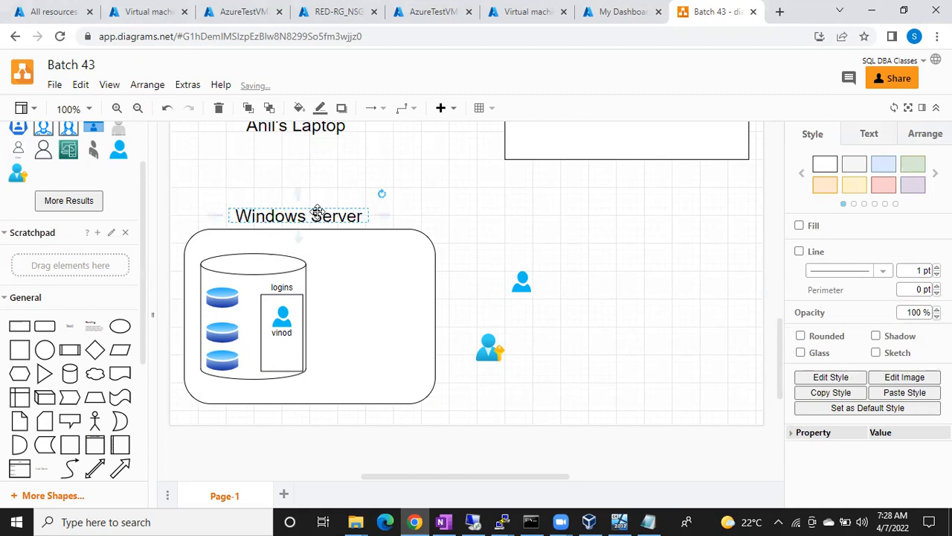
Move the outside plain user icon into the rounded server box beside the cylinder and add a Win User text label for it.
click(429, 202)
drag(526, 275, 378, 299)
double_click(541, 267)
click(541, 268)
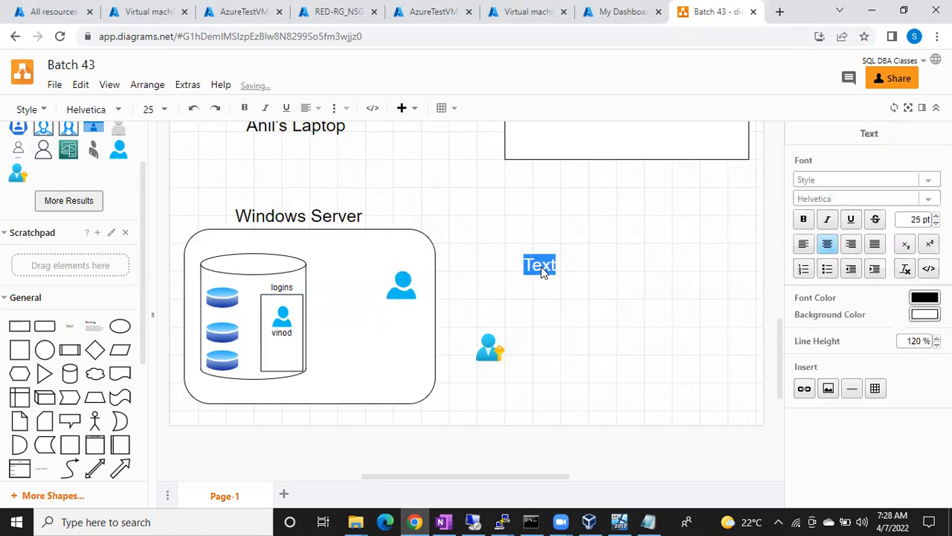
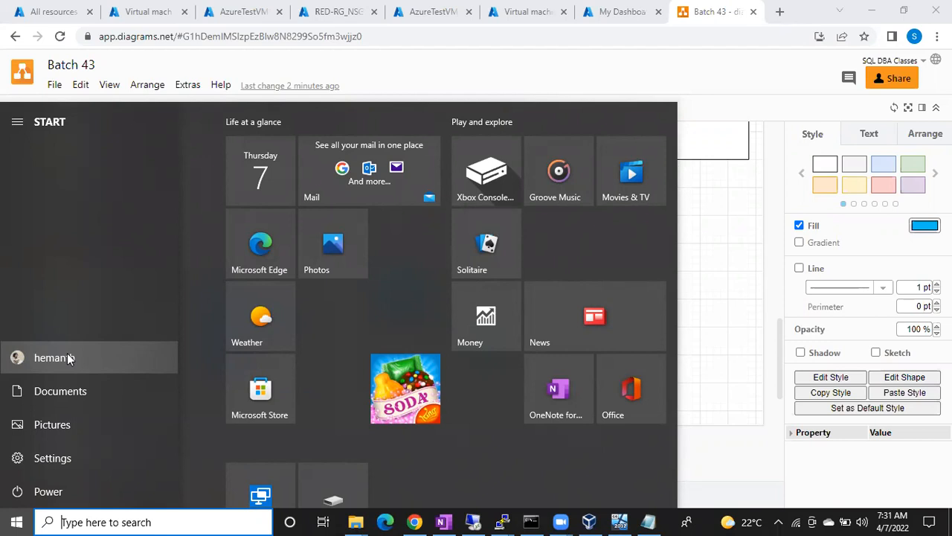
click(706, 259)
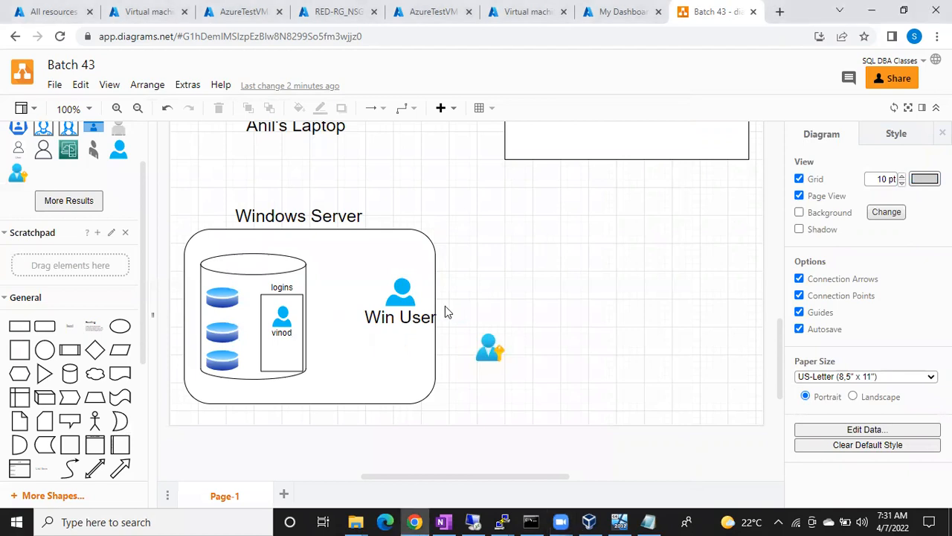
click(381, 355)
click(402, 289)
click(350, 258)
click(400, 291)
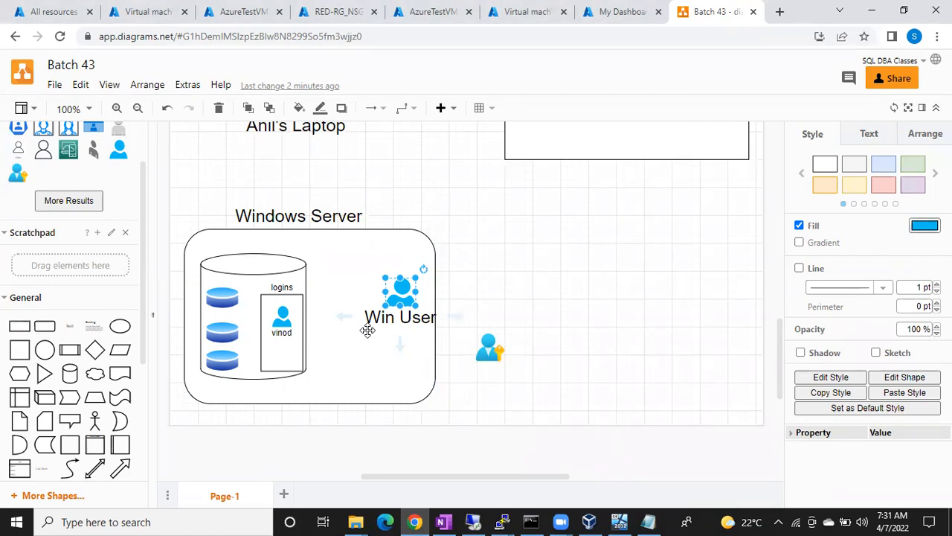
Run lusrmgr.msc, view the accounts in the Users folder, and close the Local Users and Groups console.
key(super+r)
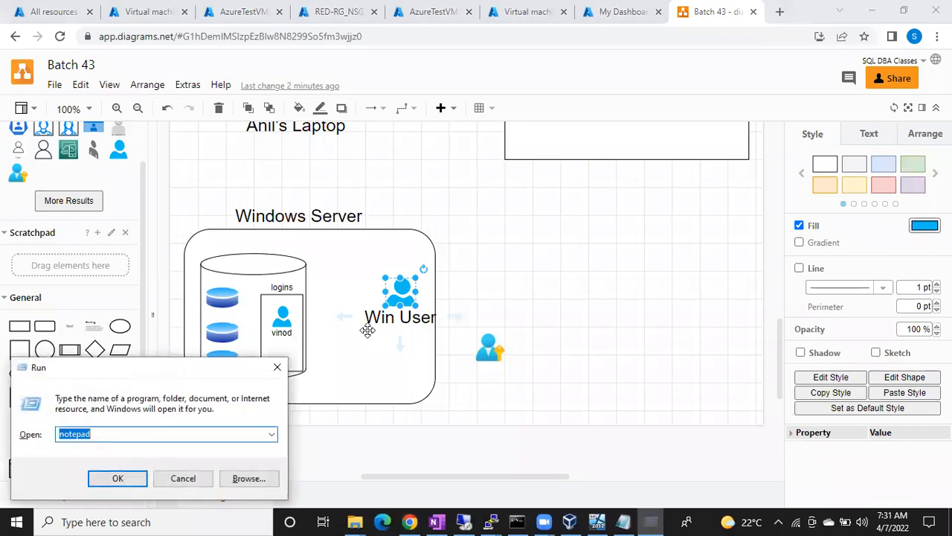
text(lusrmgr.msc)
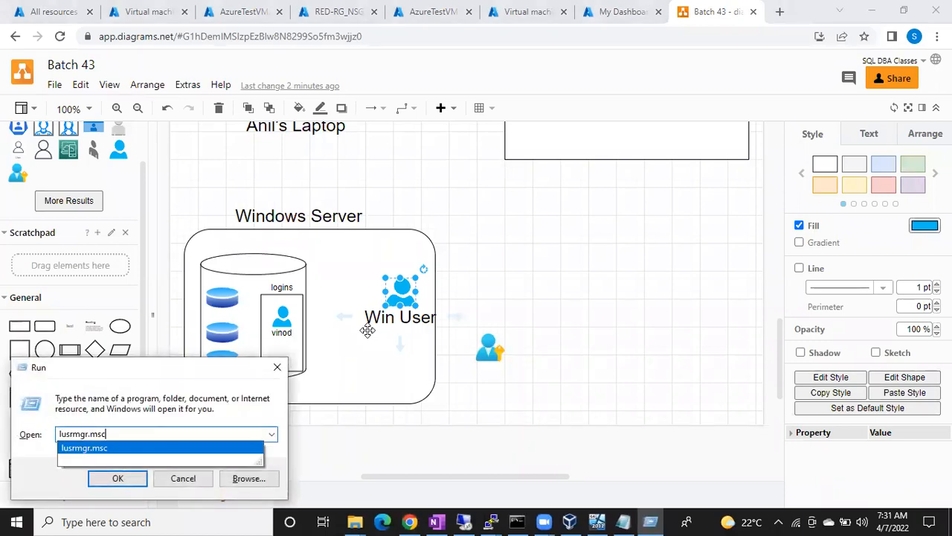
key(Return)
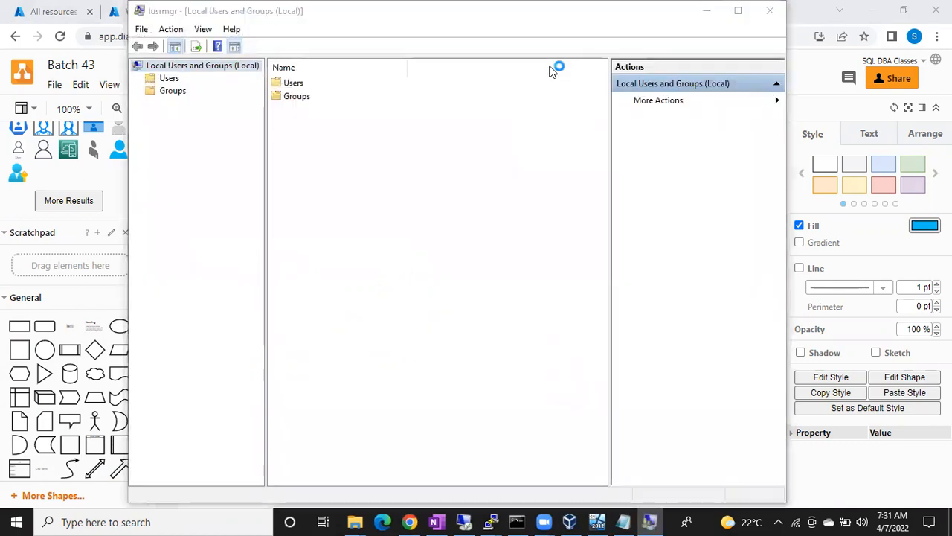
double_click(304, 85)
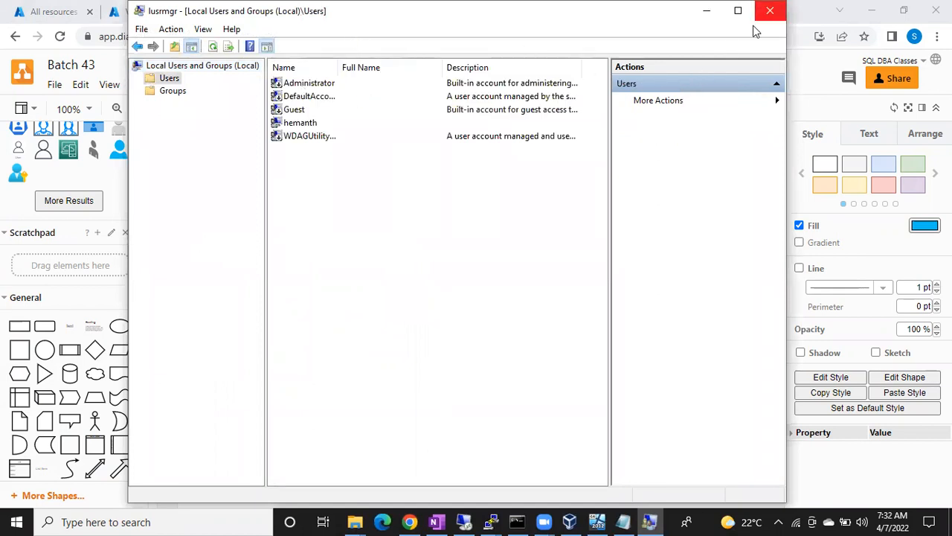
click(769, 12)
Run lusrmgr.msc again and display the local accounts in the Users folder.
key(super+r)
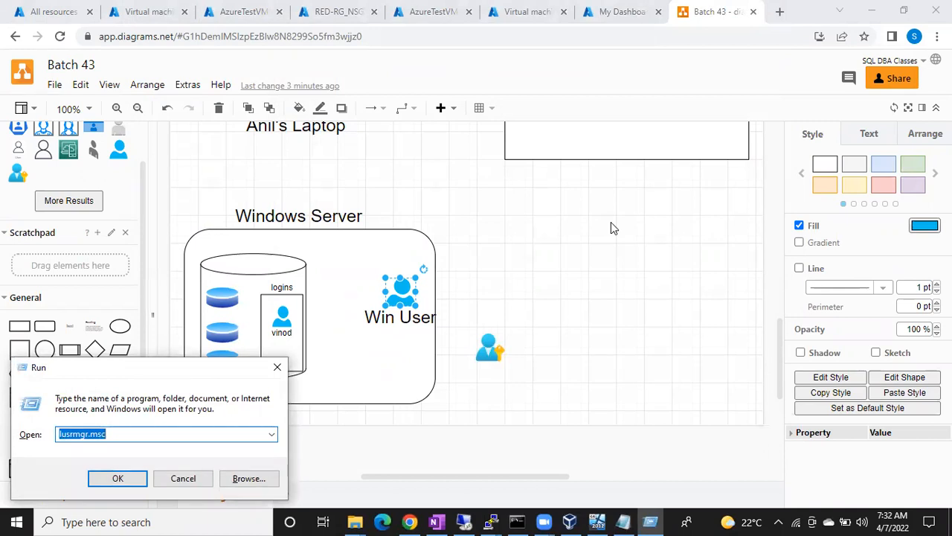
text(lu)
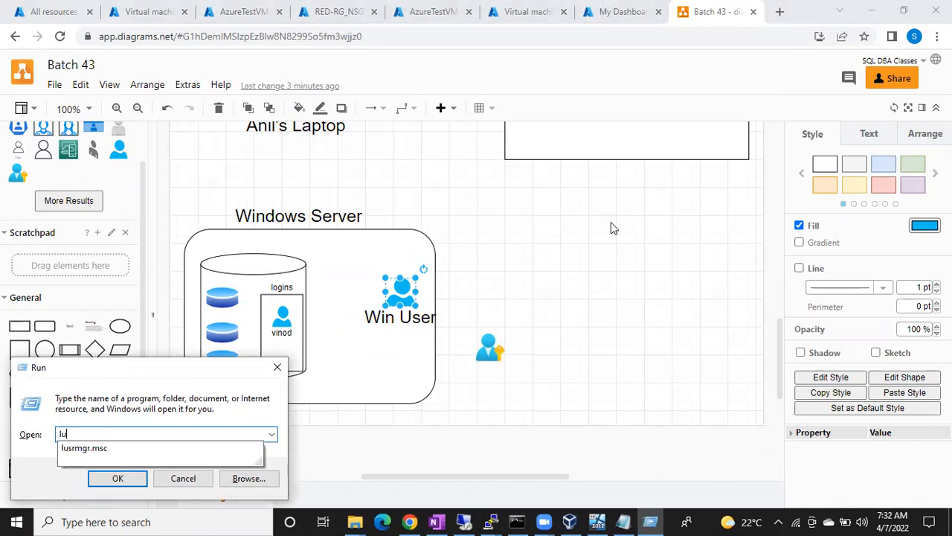
text(srmgr.msc)
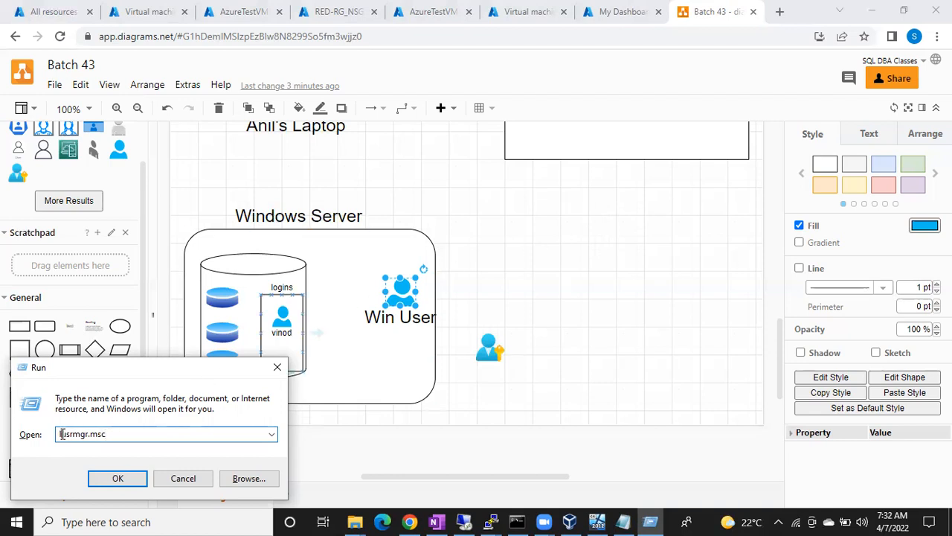
drag(73, 436, 59, 439)
drag(117, 436, 45, 445)
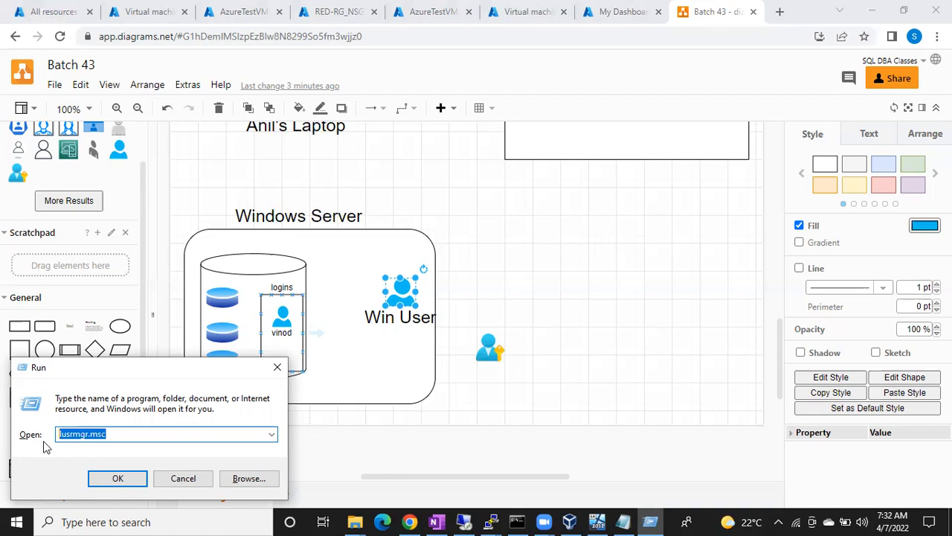
click(119, 479)
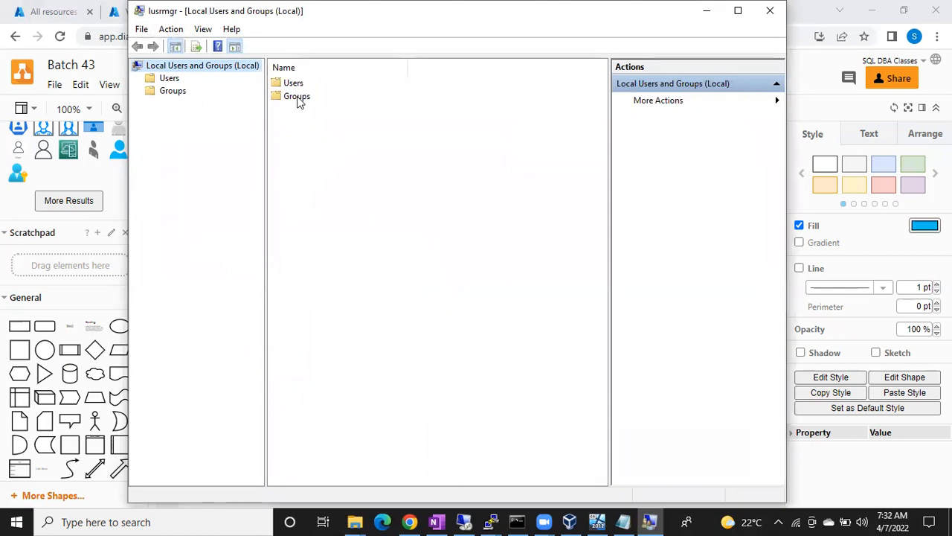
click(293, 85)
double_click(292, 86)
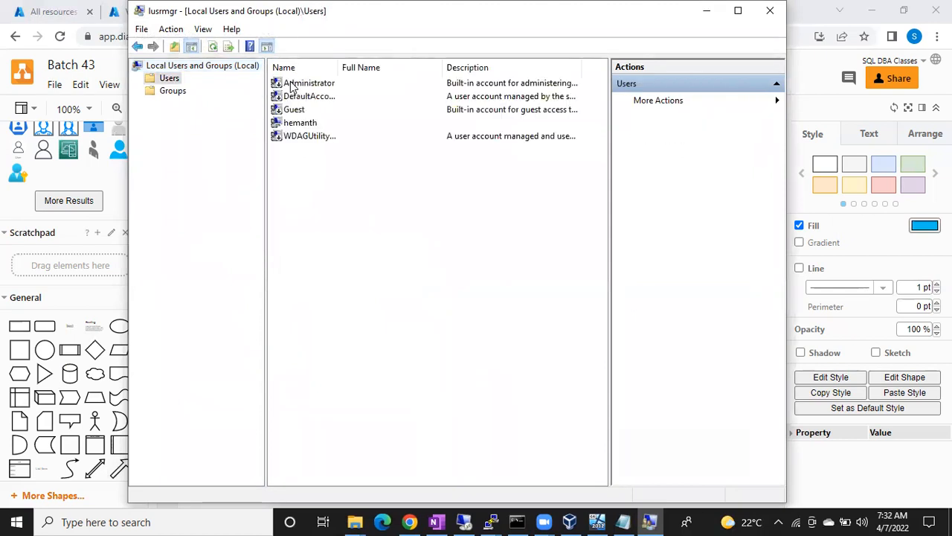
Select the personal user account in the Users list and compare it with the signed-in account name in Windows.
click(311, 128)
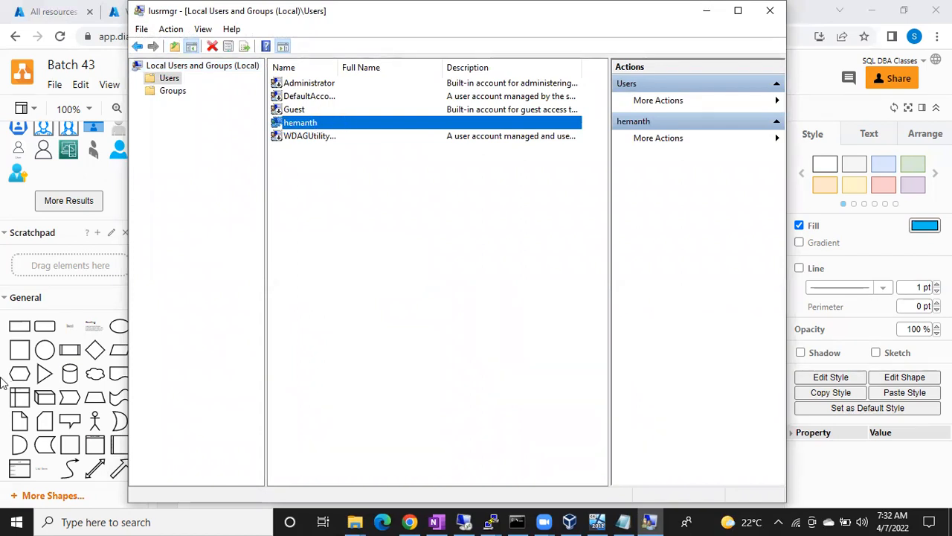
click(17, 522)
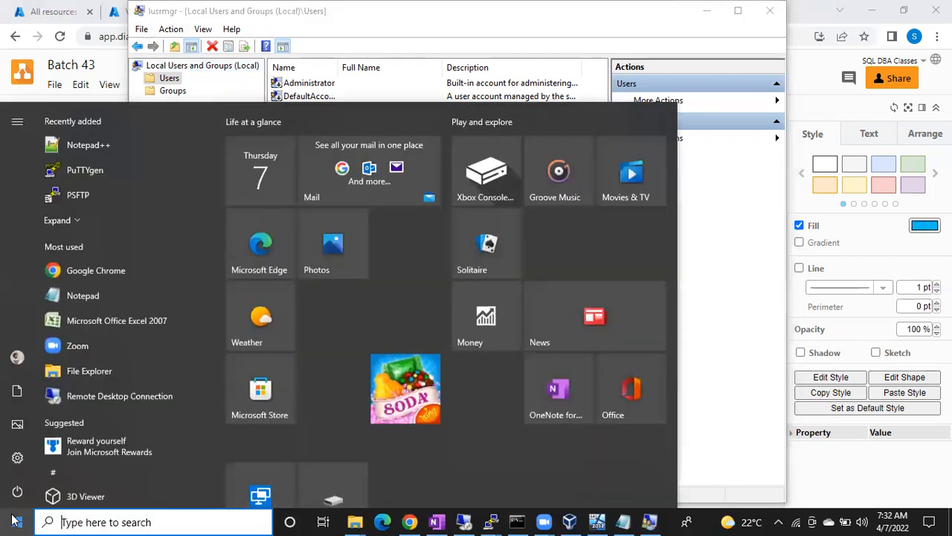
mouse_move(18, 377)
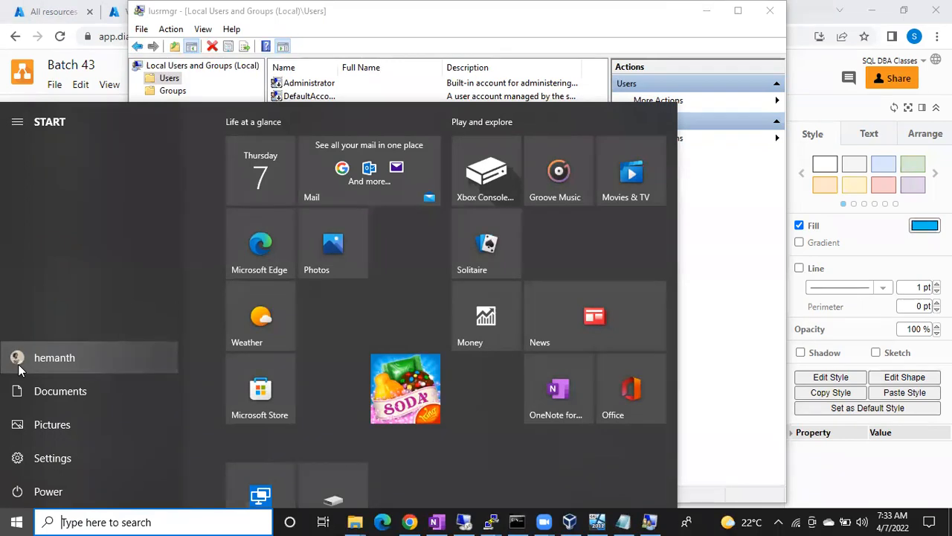
click(374, 30)
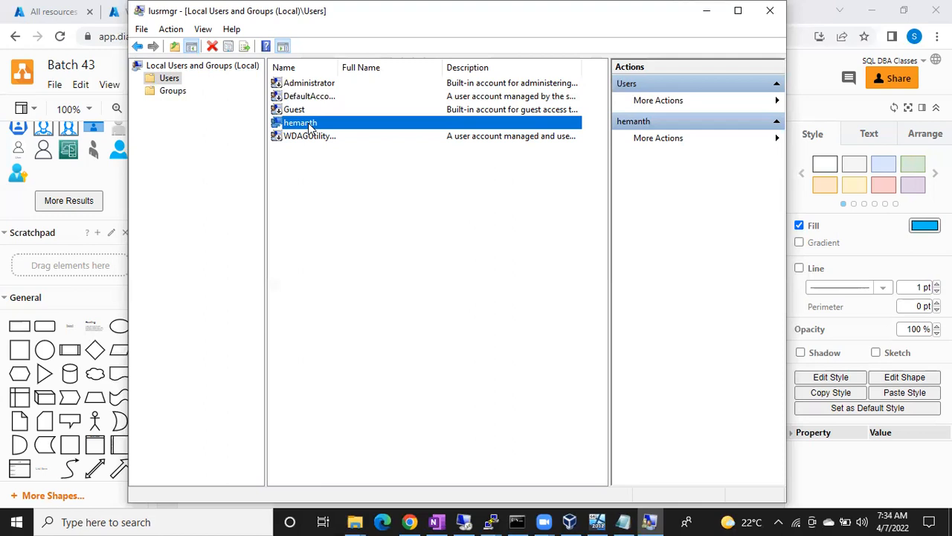
Show the actions available for the personal user account and dismiss them without choosing any.
right_click(310, 128)
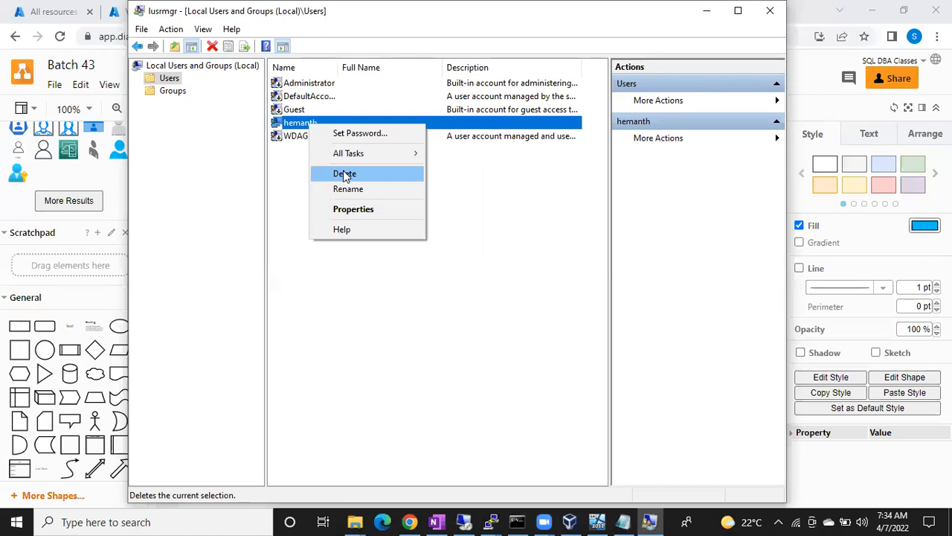
click(292, 184)
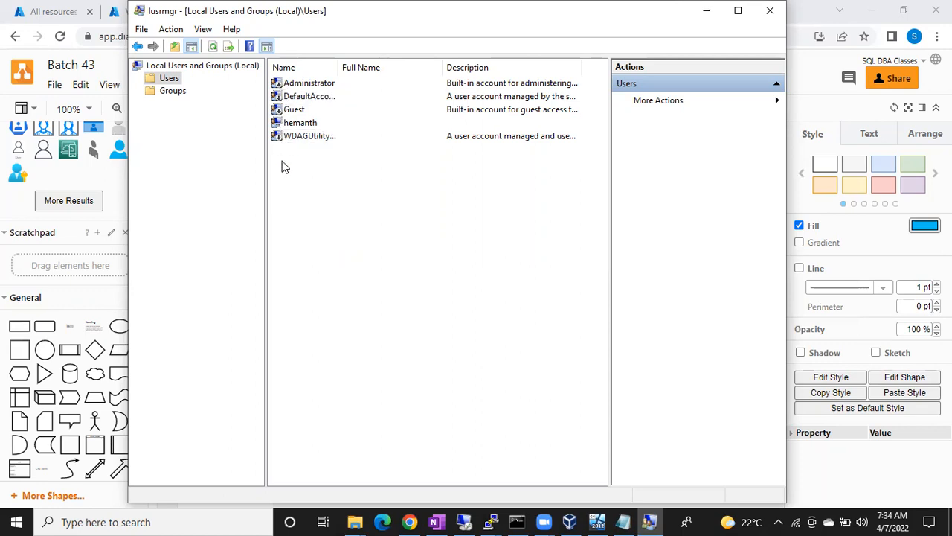
click(294, 124)
click(315, 215)
Examine the general properties of the built-in Administrator account and close them without making changes.
right_click(298, 99)
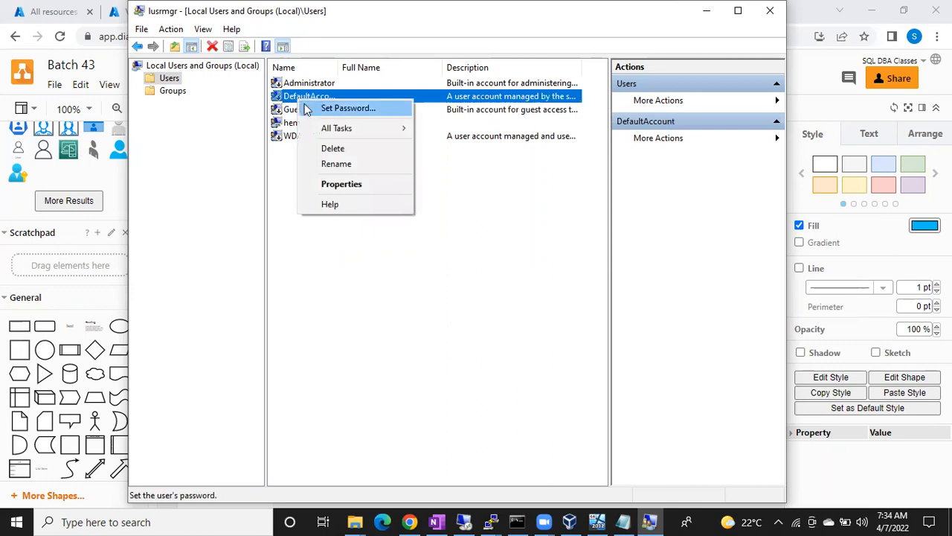
right_click(296, 85)
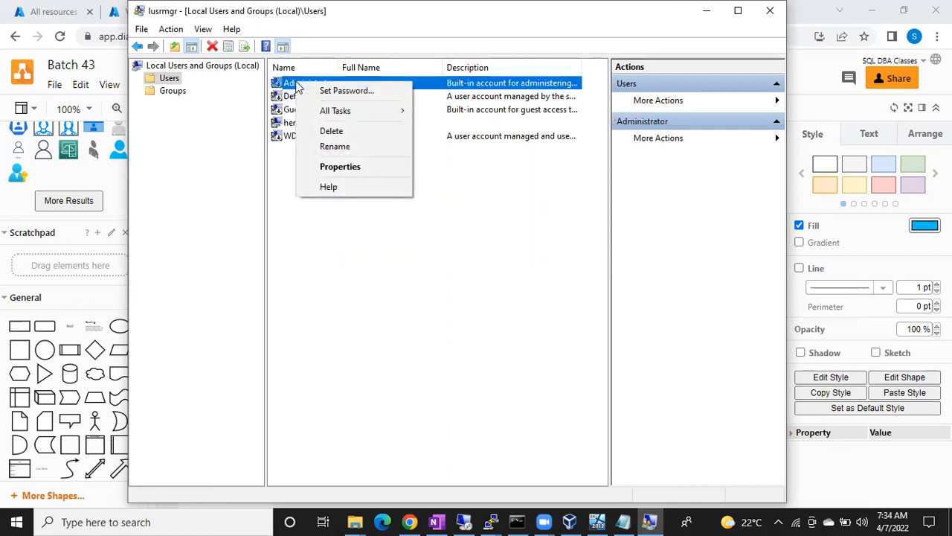
click(335, 168)
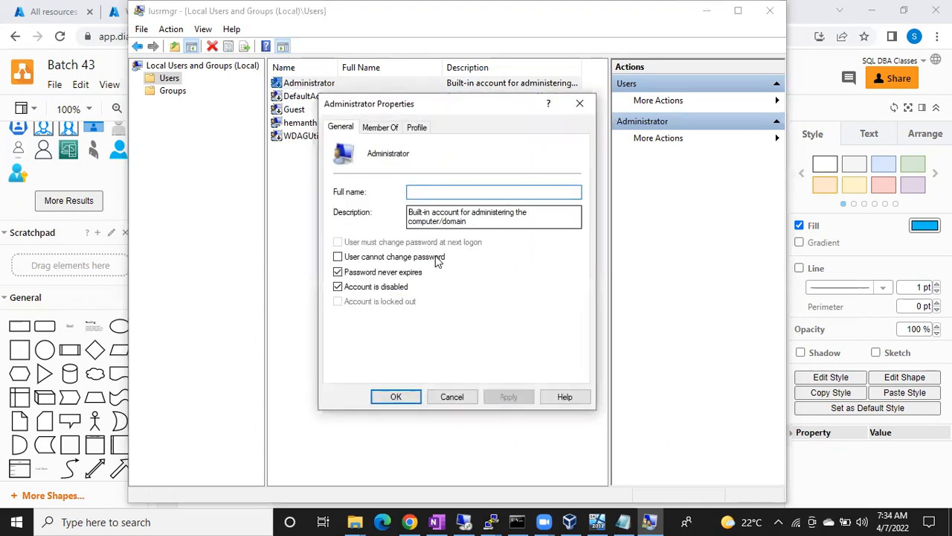
click(461, 398)
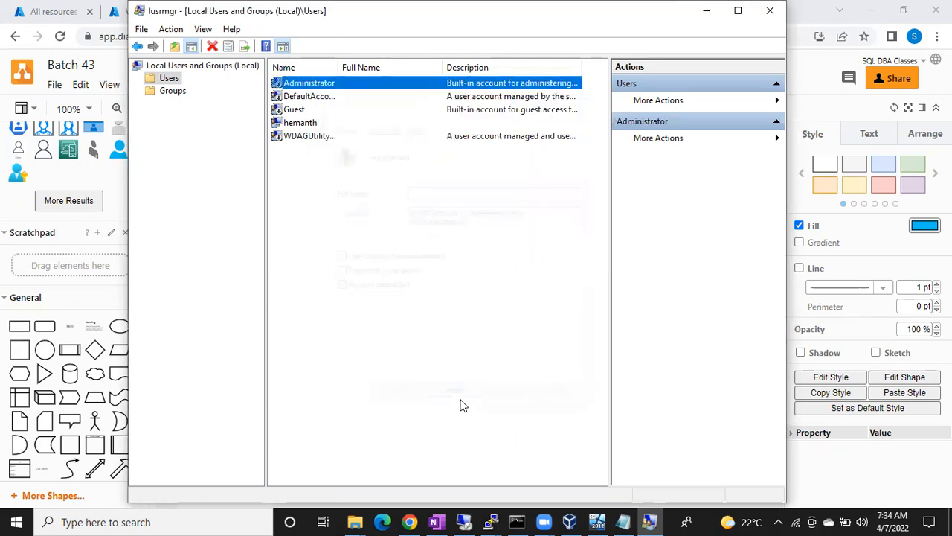
Switch from the user console back to the Batch 43 diagram and select the Win User icon inside the Windows Server box.
click(305, 124)
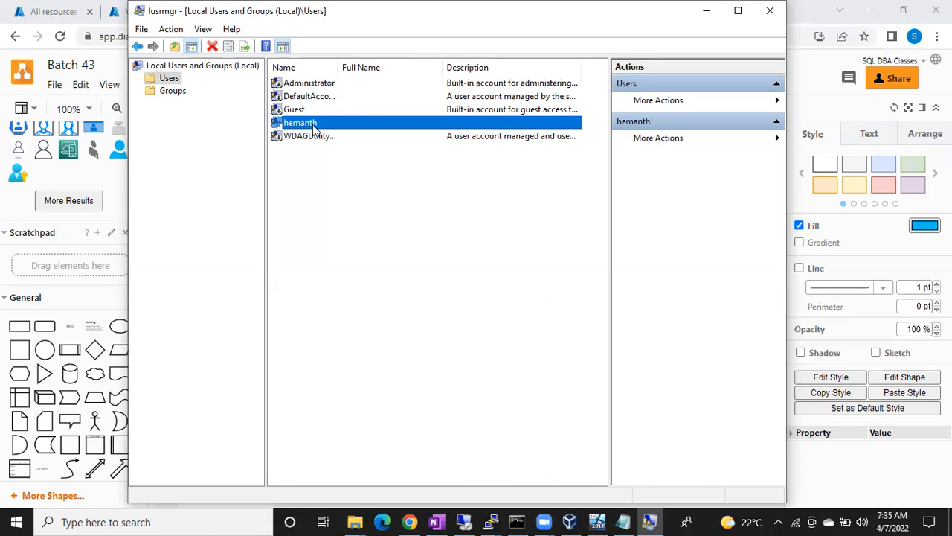
drag(370, 22, 294, 212)
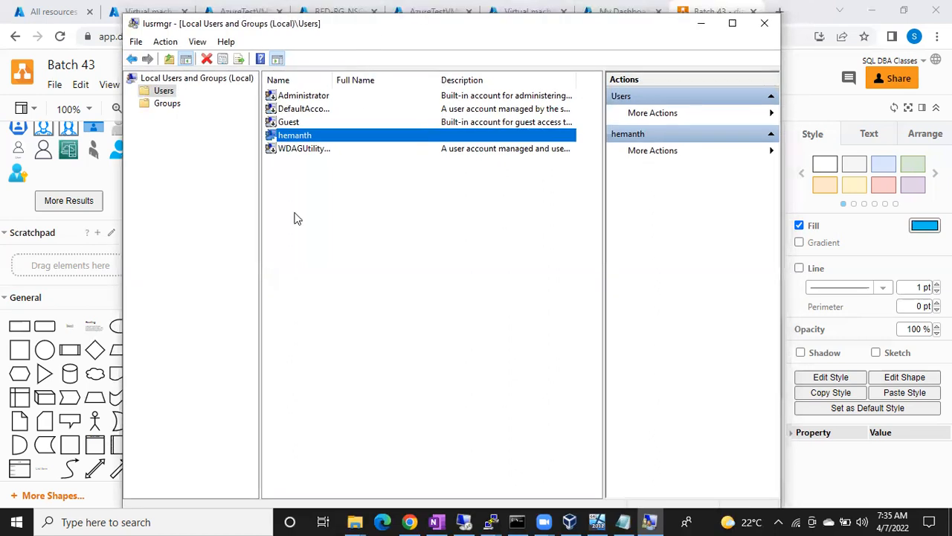
click(627, 206)
click(401, 286)
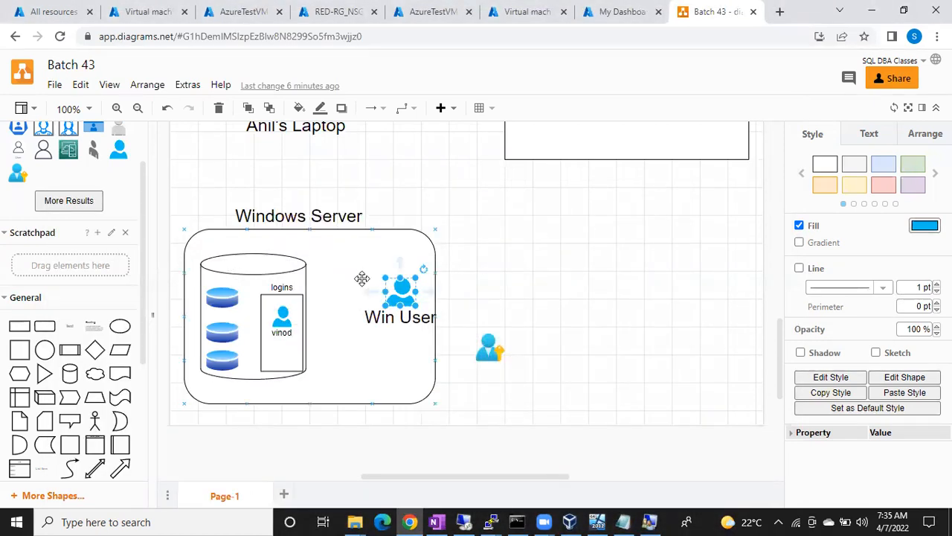
click(421, 235)
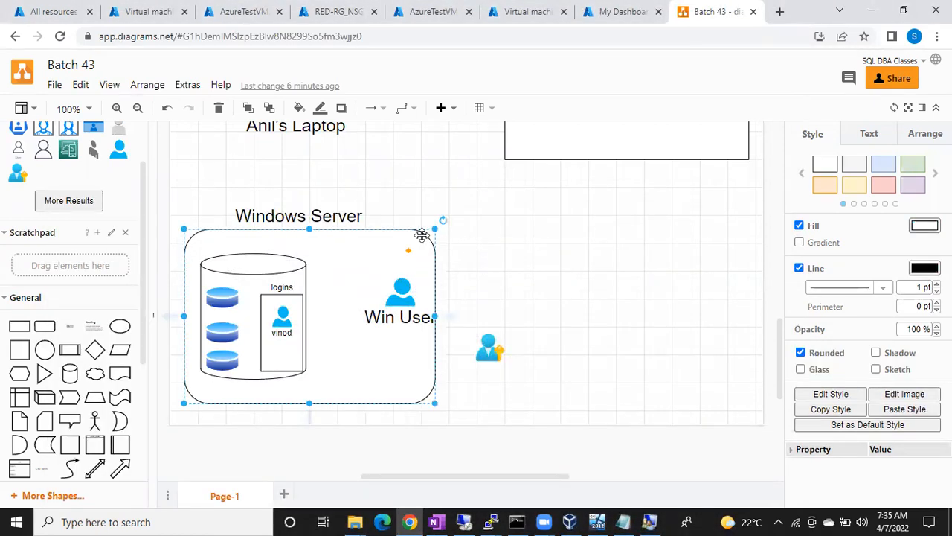
click(401, 293)
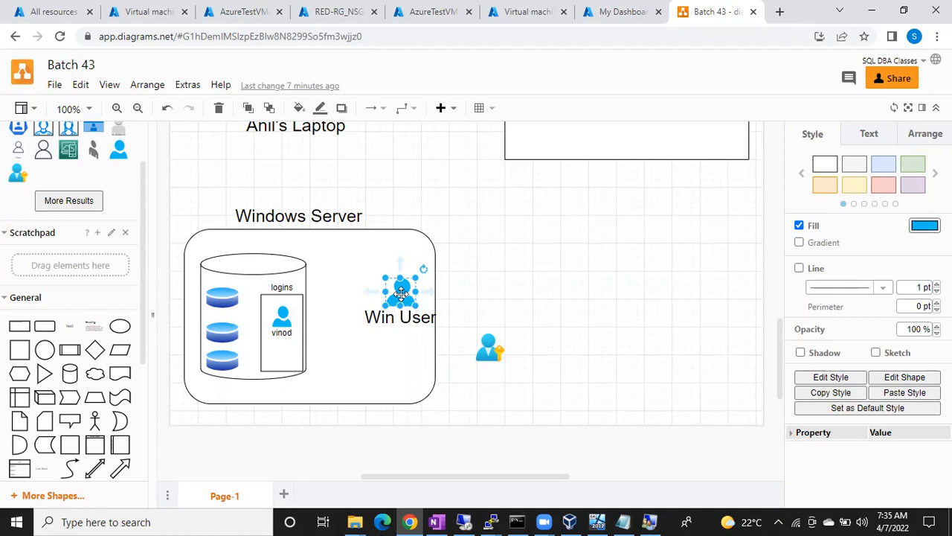
click(337, 268)
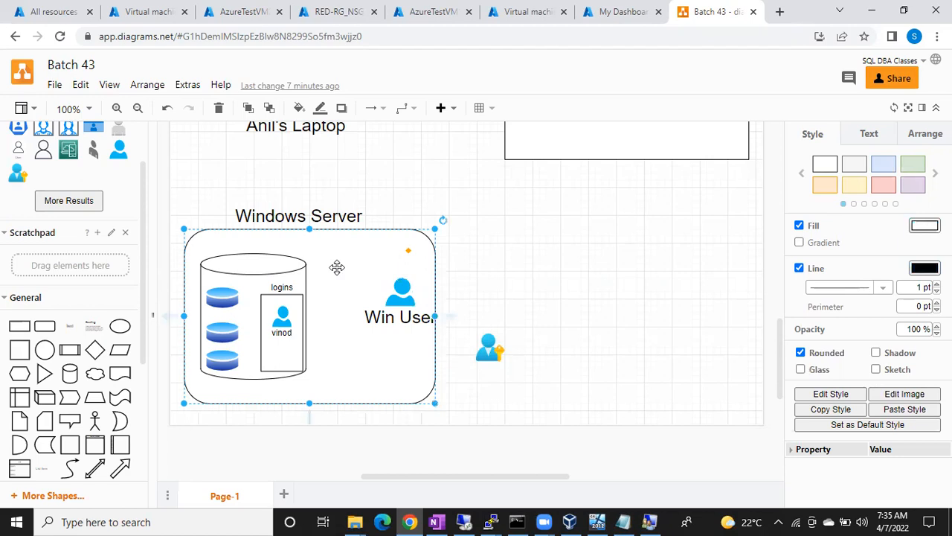
click(400, 291)
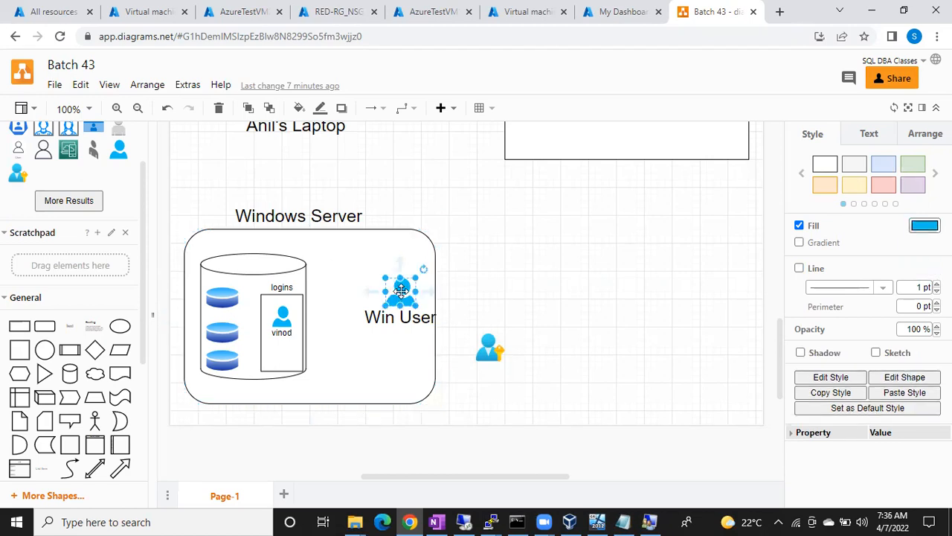